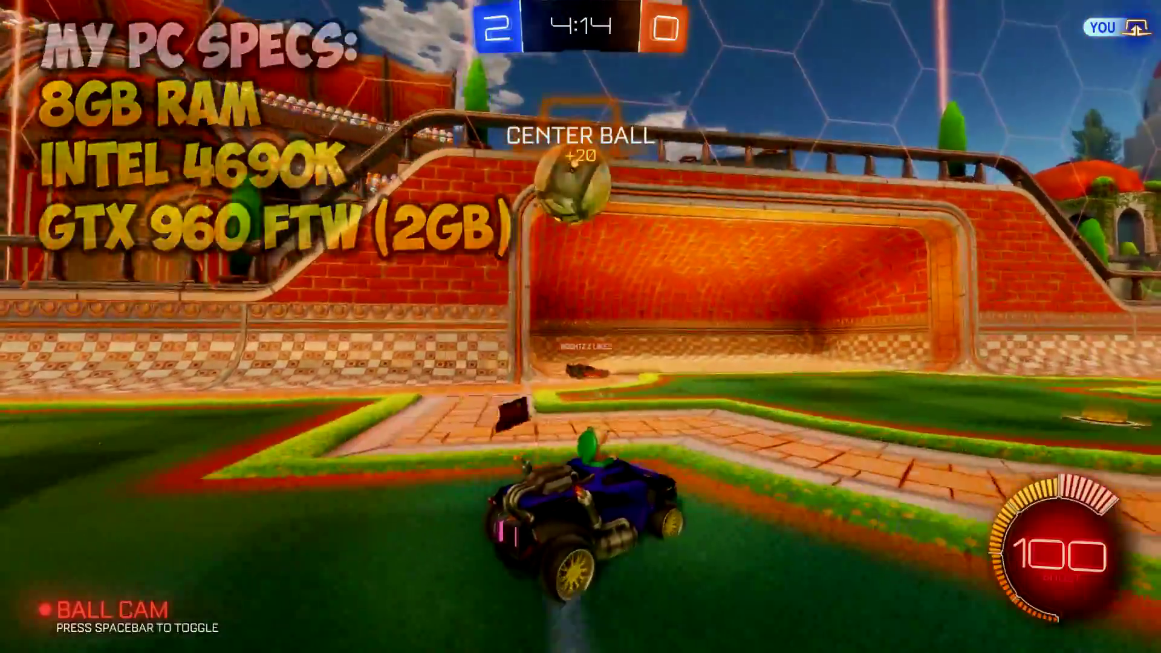
Score Rocket League's hat-trick goal for a 3–0 blue lead, check the scoreboard, skip the replay.
key(space)
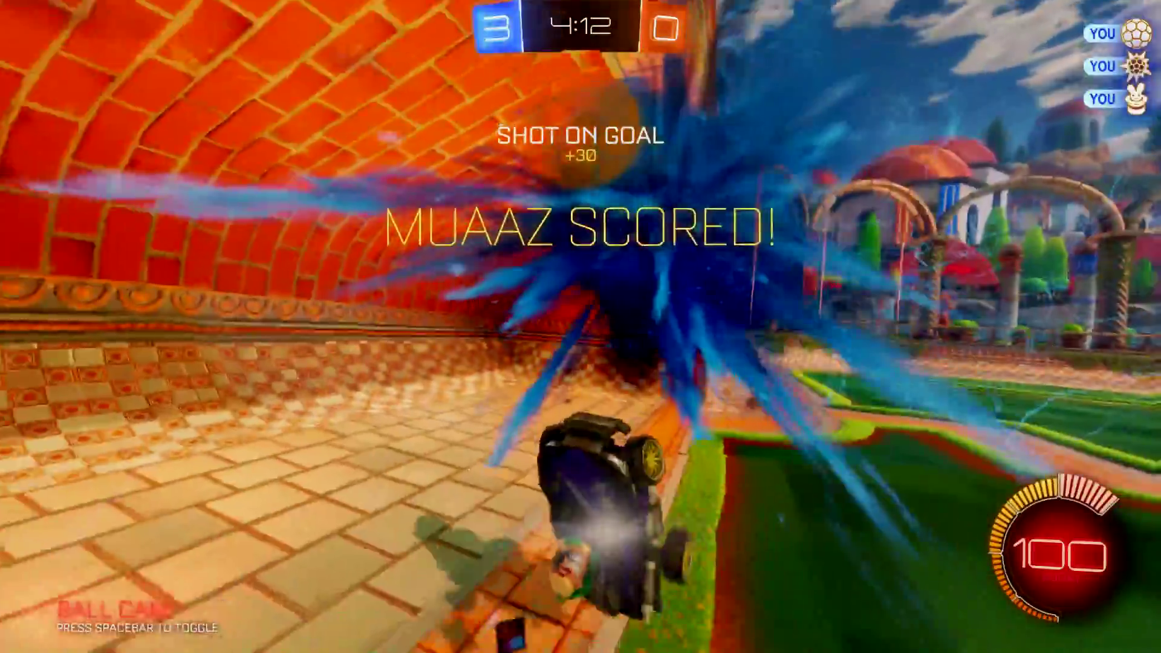
key(Tab)
key(w)
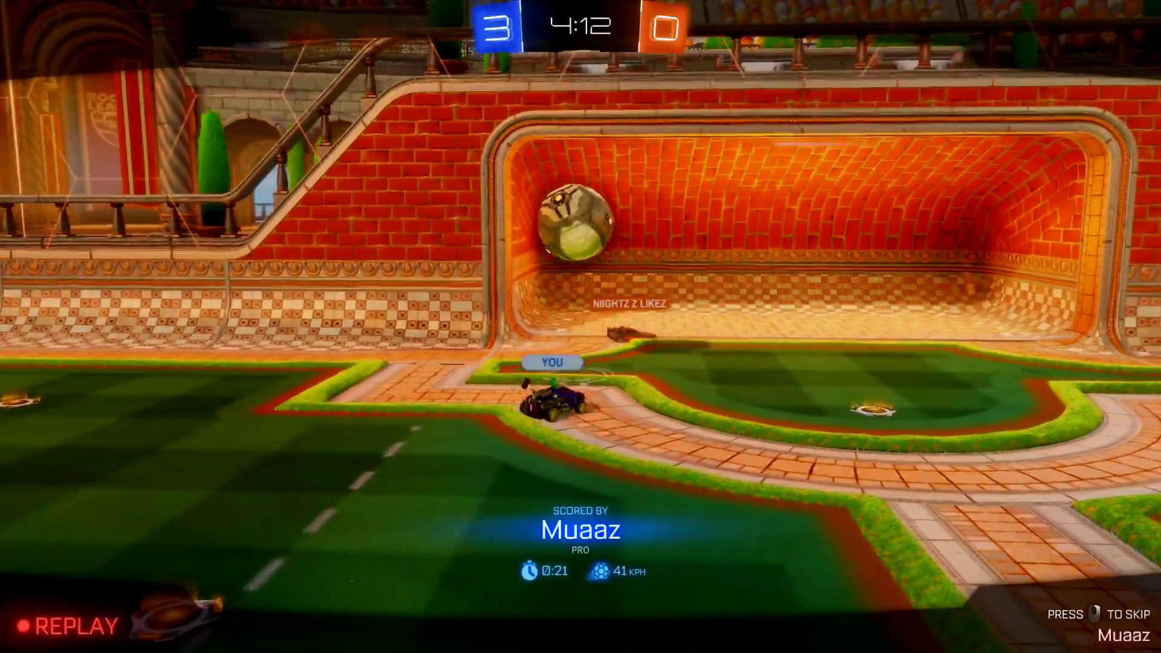
key(Tab)
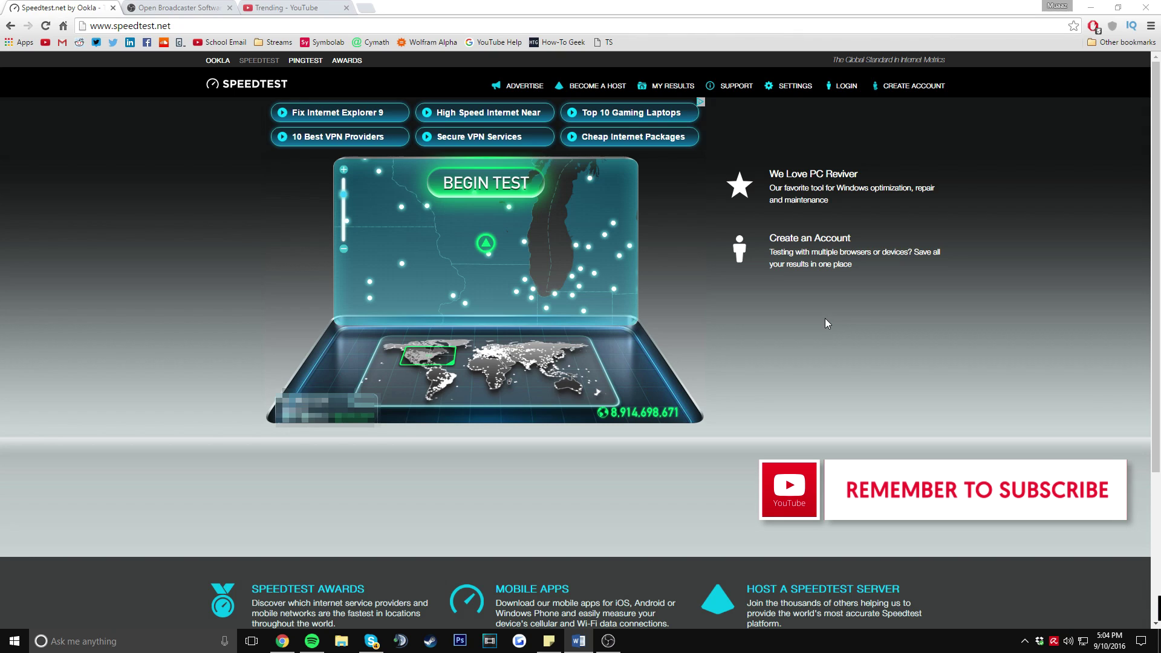
Run the Speedtest.net test, getting 28 ms ping, 55.05 Mbps download and 4.30 Mbps upload.
click(496, 190)
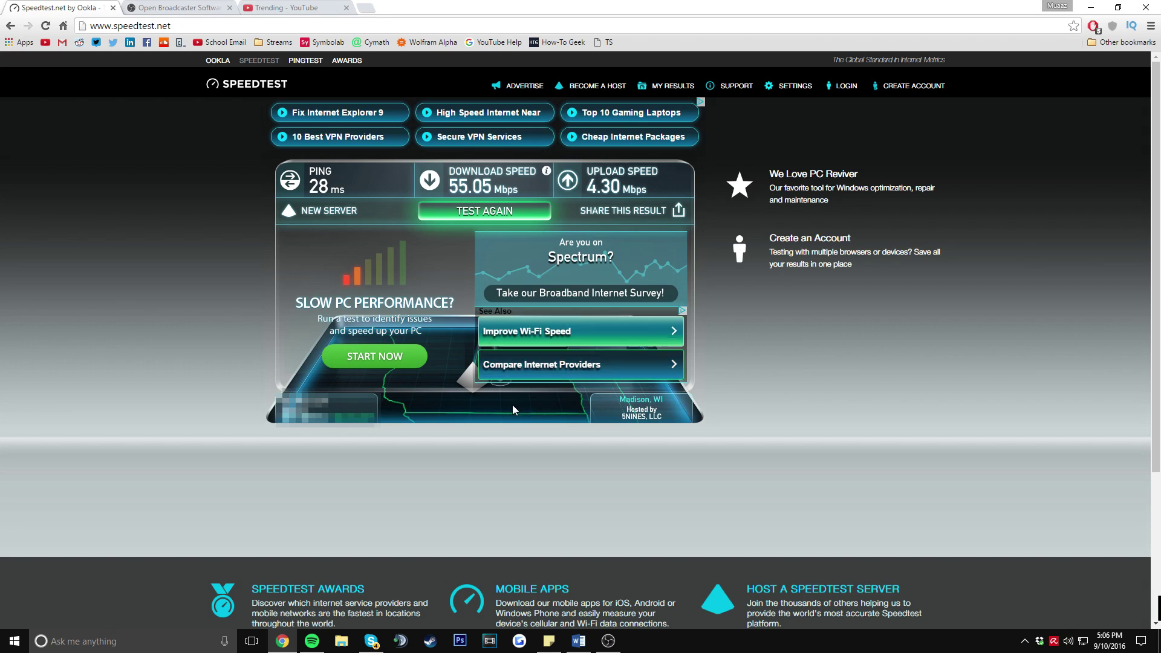
Switch to the Open Broadcaster Software tab, then launch OBS Studio from the taskbar.
click(158, 7)
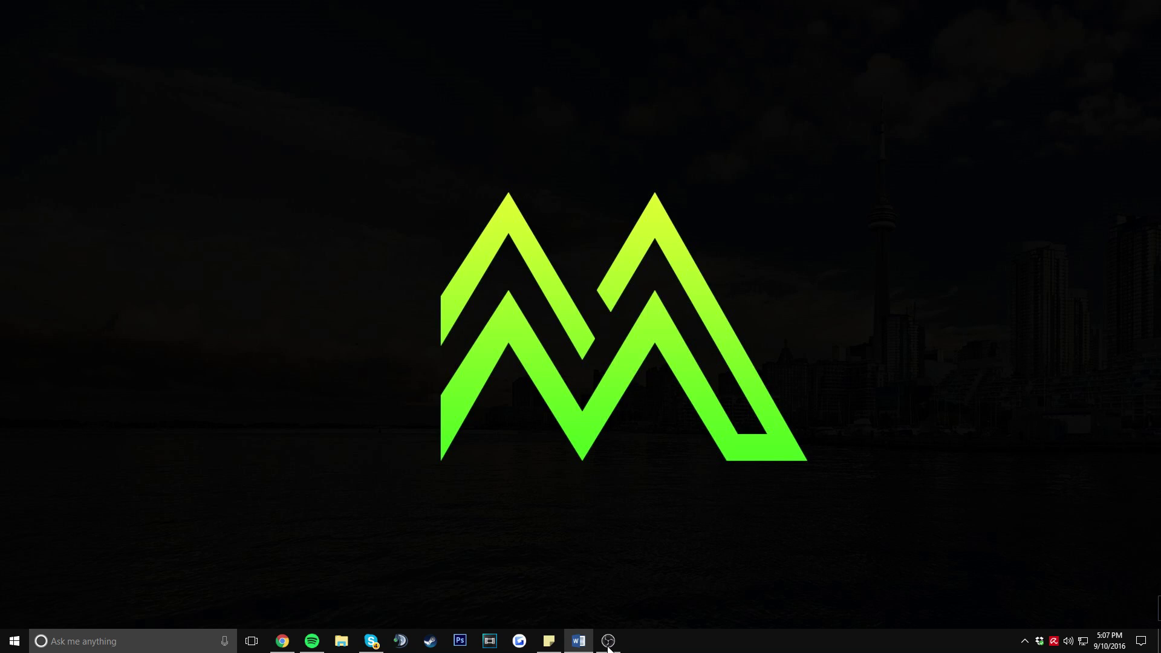
click(609, 642)
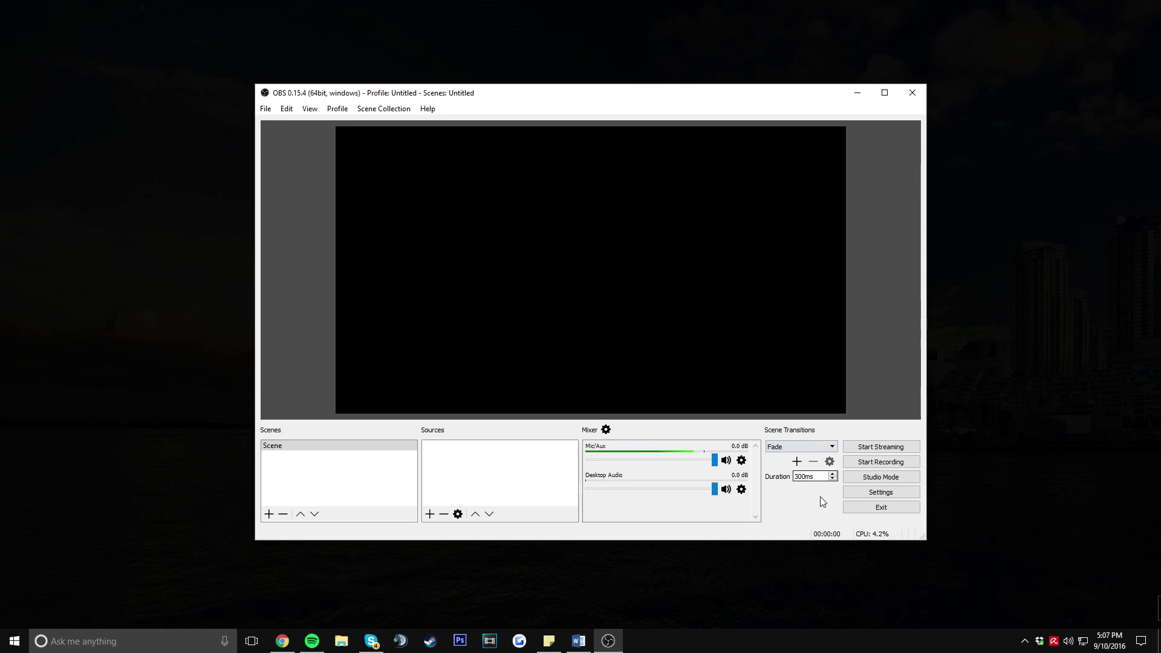
Open OBS Studio's Settings dialog on the General page.
click(878, 493)
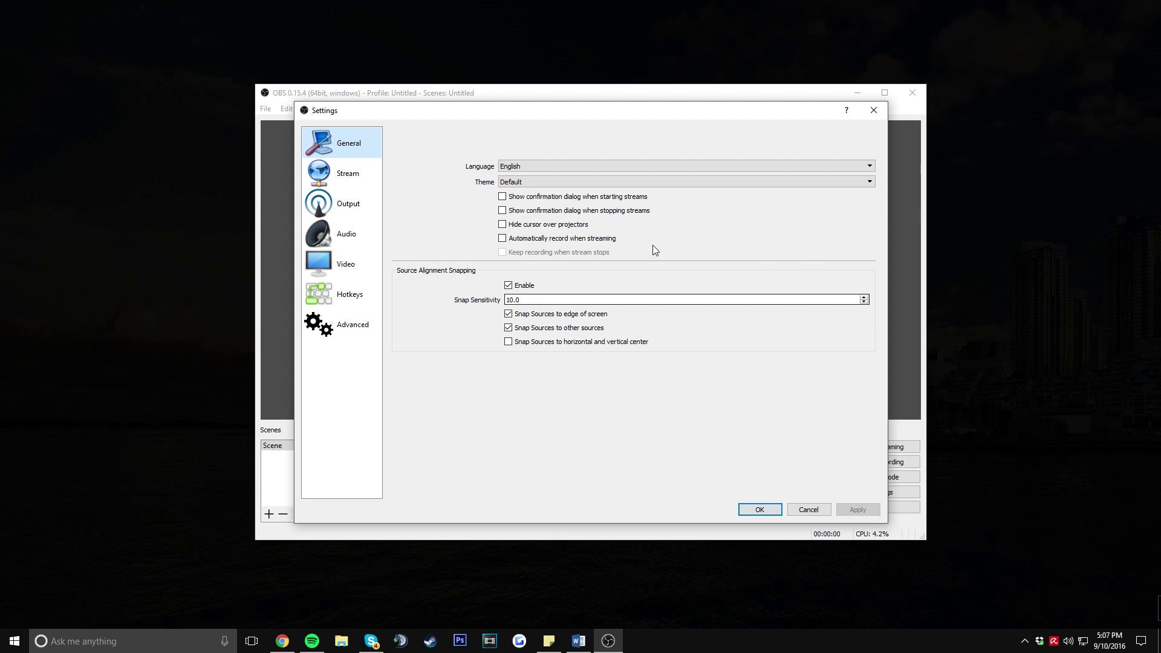
Keep English, switch the OBS theme to Dark, and show the Stream settings page.
click(592, 166)
scroll(570, 225, down, 3)
scroll(571, 221, up, 3)
click(565, 183)
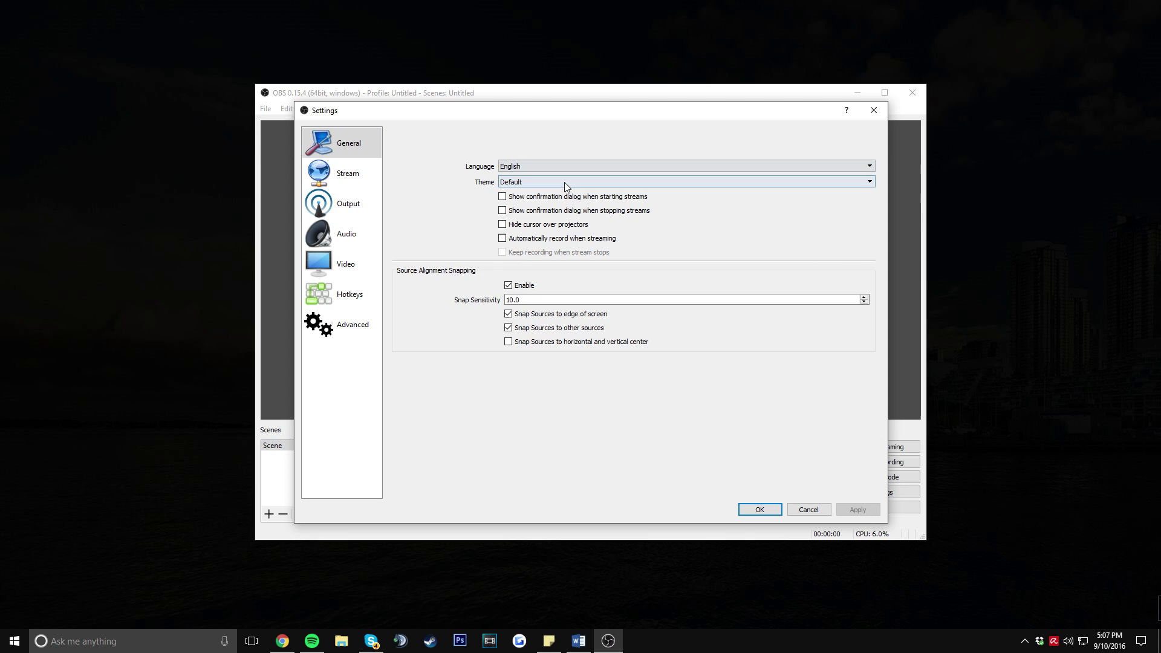
click(565, 183)
click(537, 192)
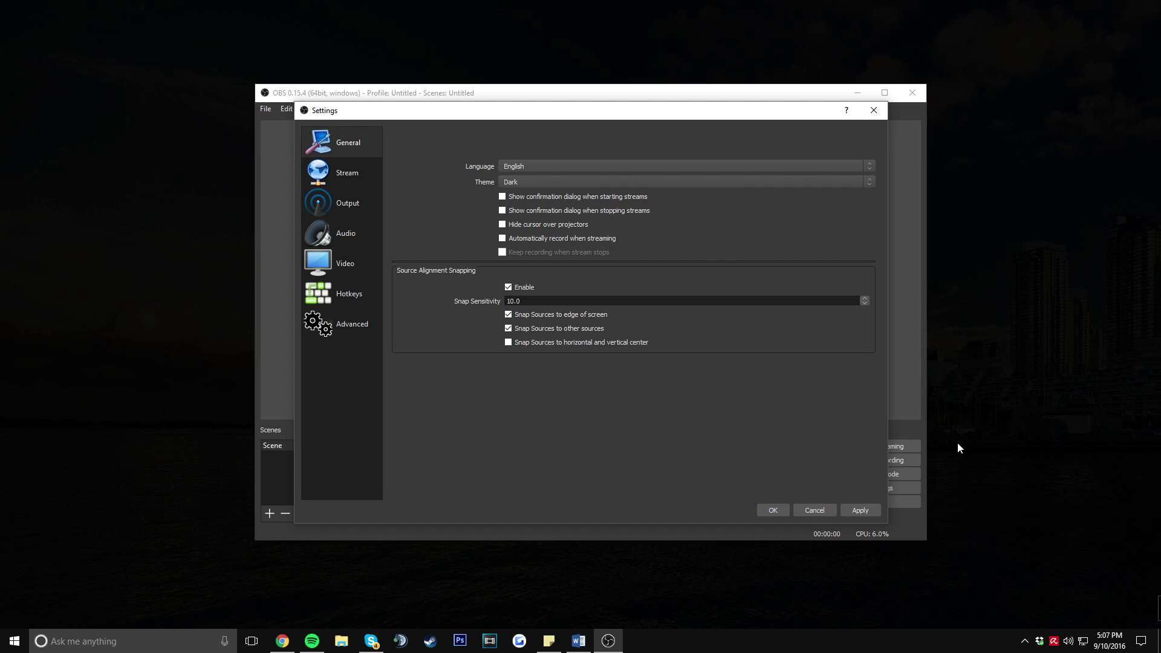
click(352, 169)
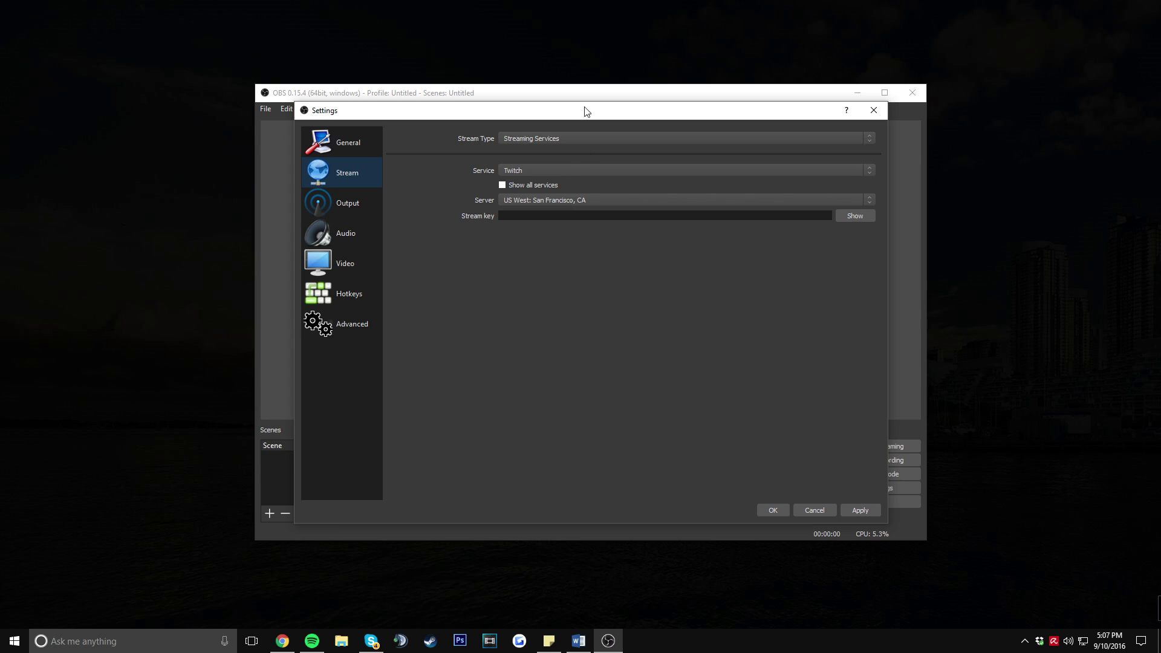
Show Output settings and check the audio bitrate stays 160, next to the 2500 video bitrate.
click(326, 208)
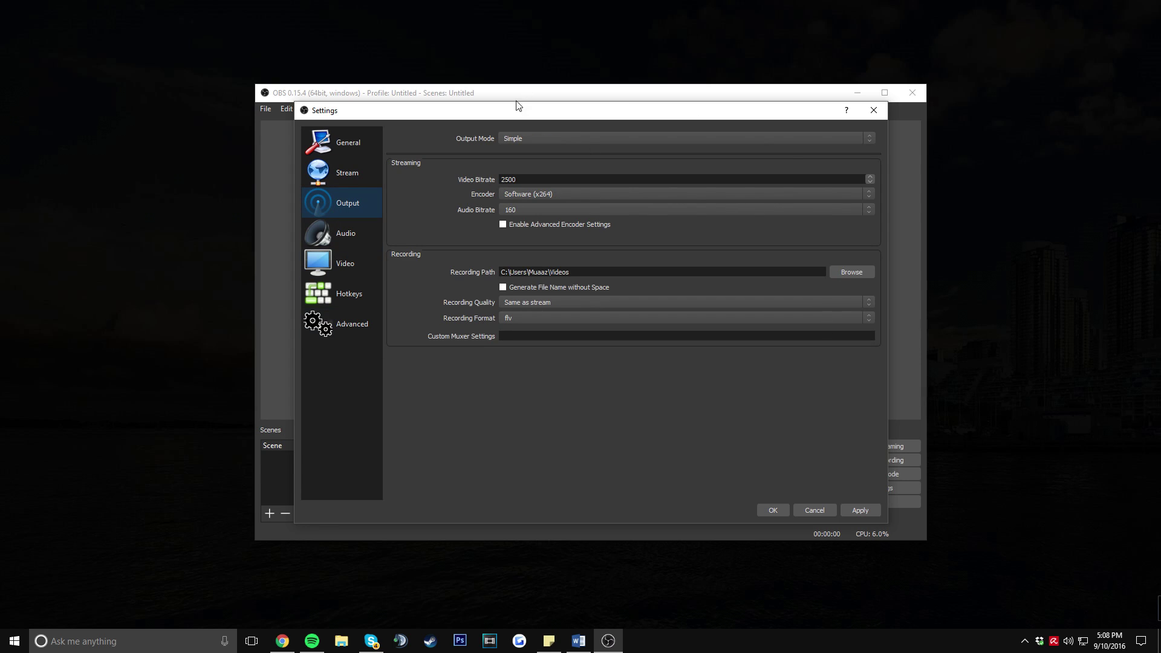
click(608, 212)
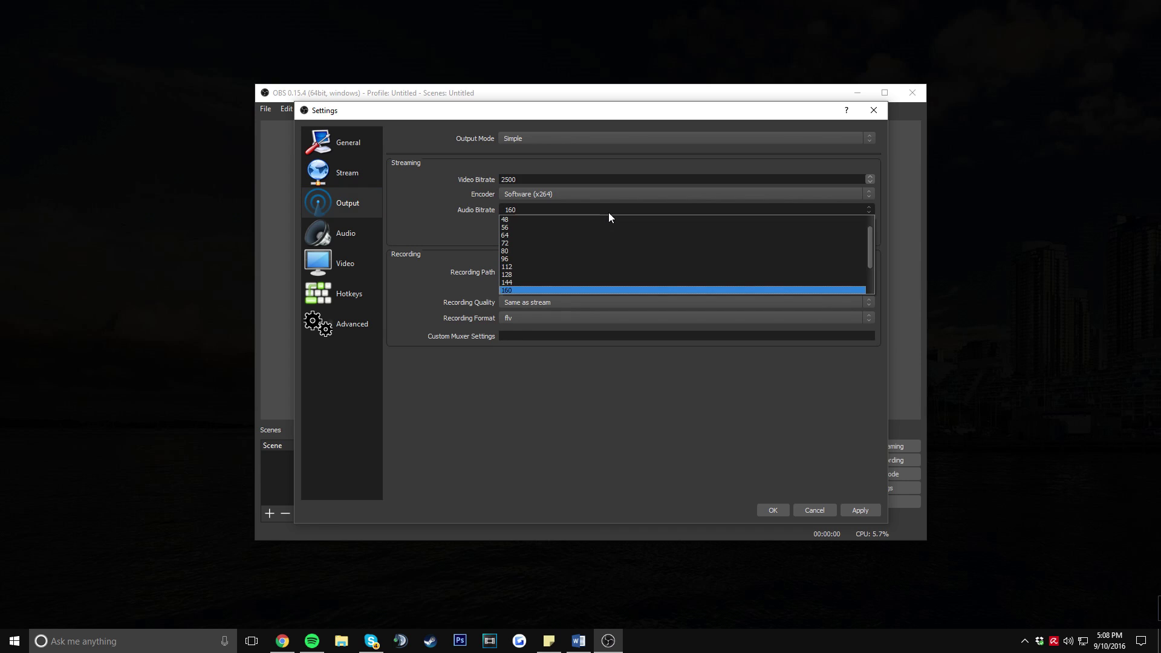
click(575, 275)
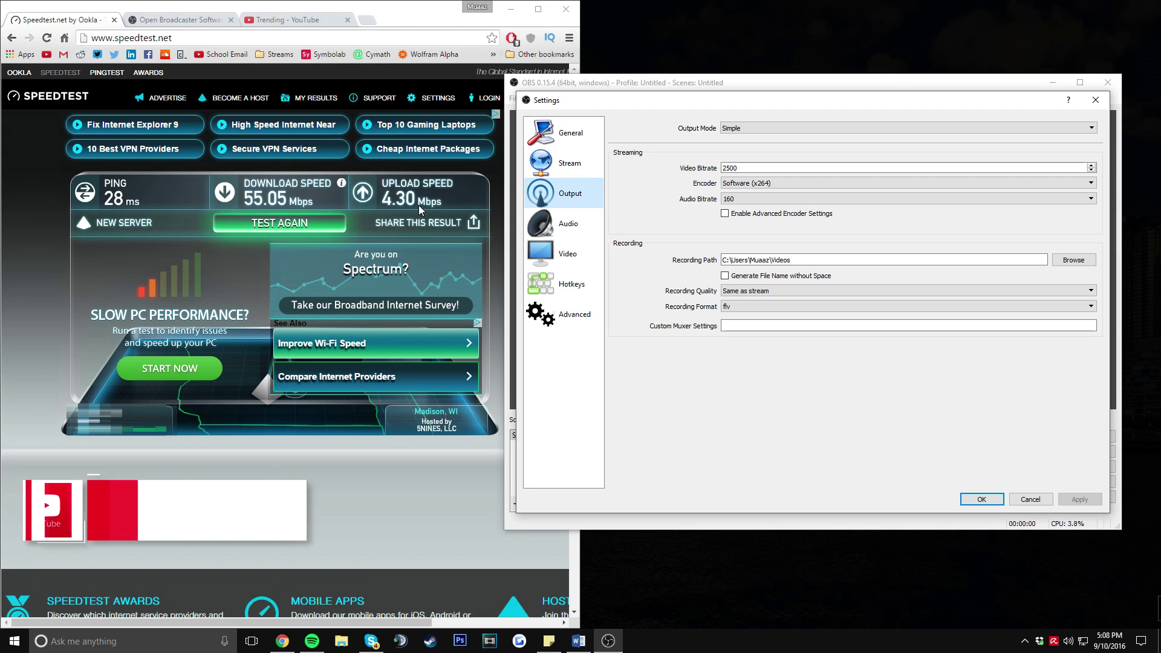
click(752, 169)
Replace the 2500 video bitrate with 3200 and apply it.
drag(752, 168, 695, 174)
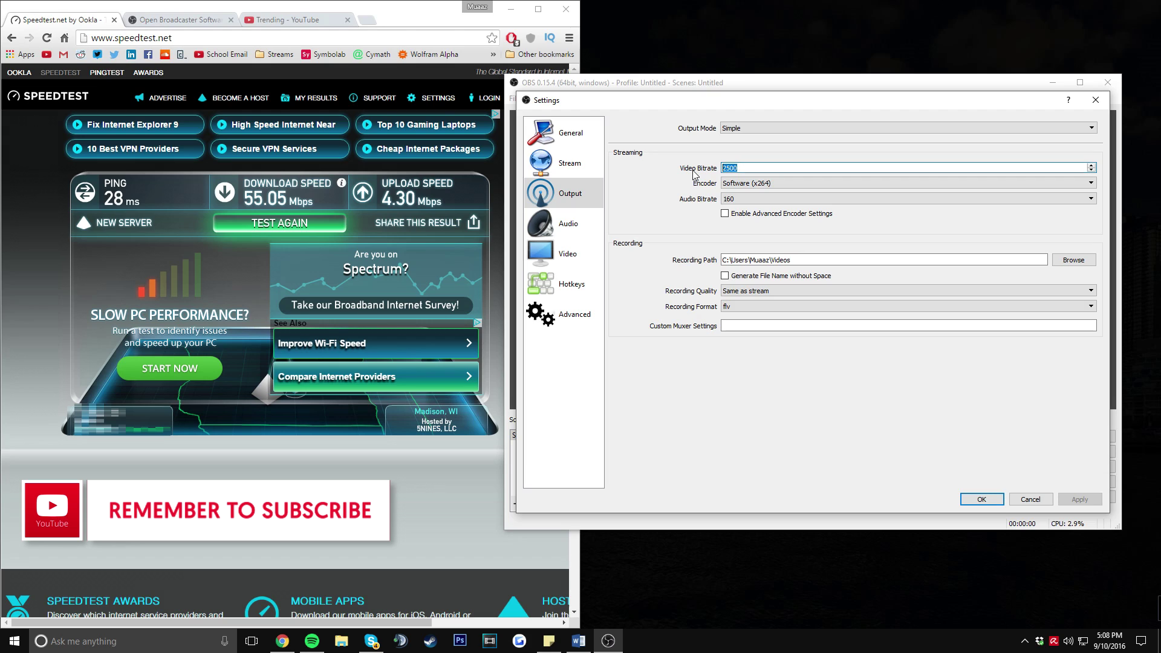
text(3200)
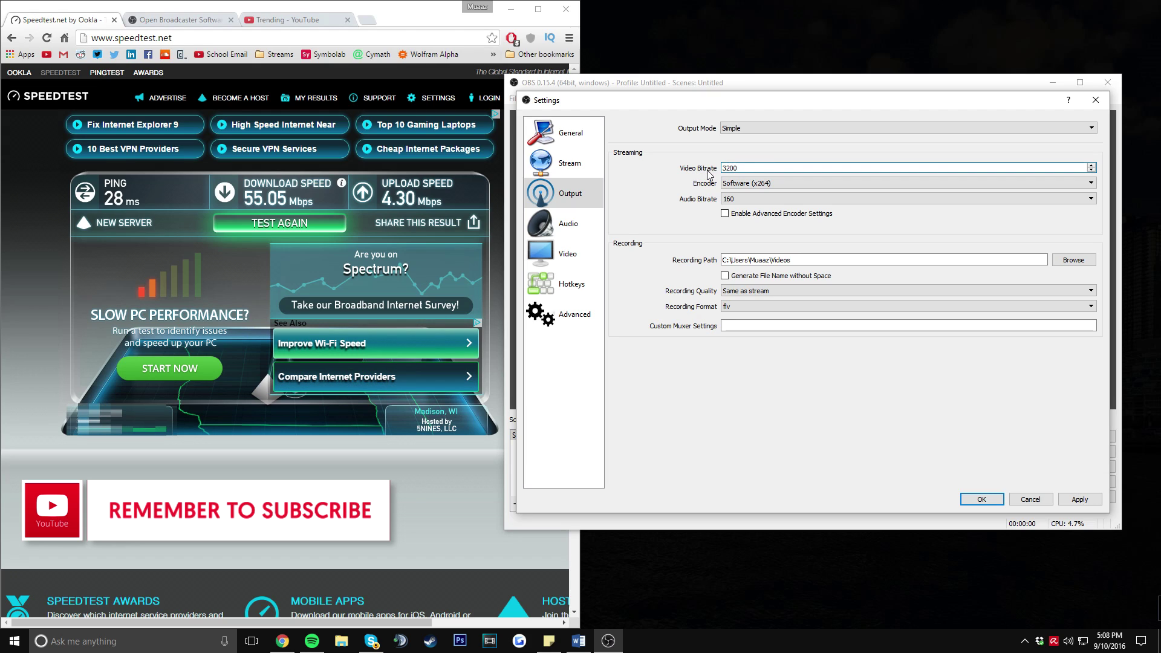
key(ctrl+a)
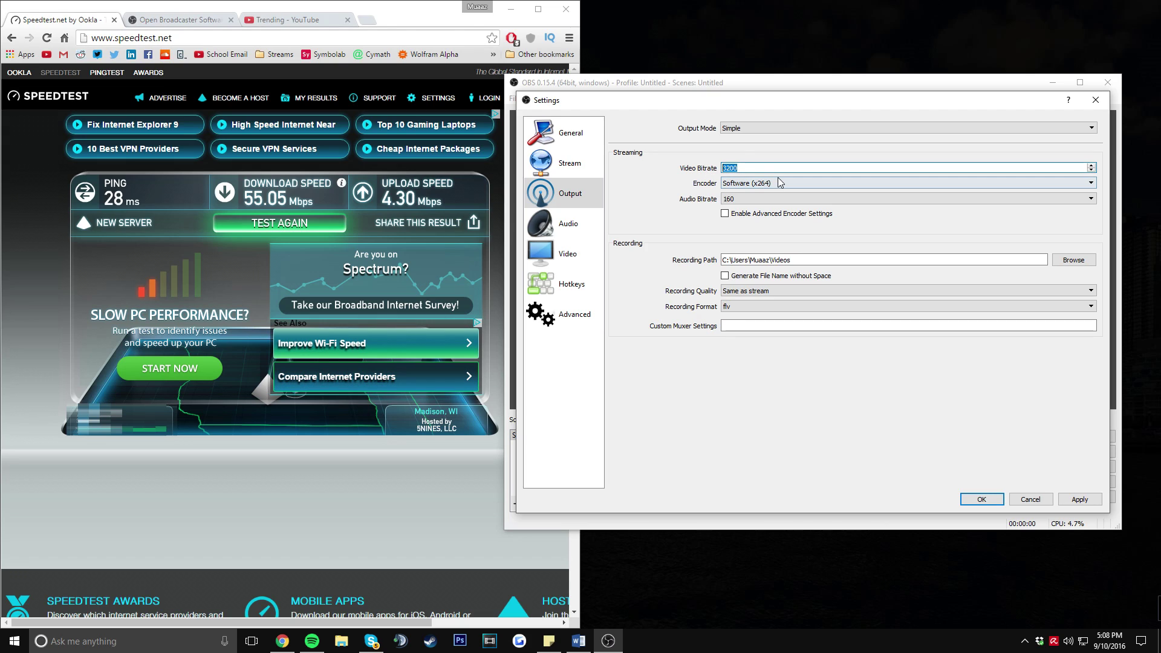
text(1500)
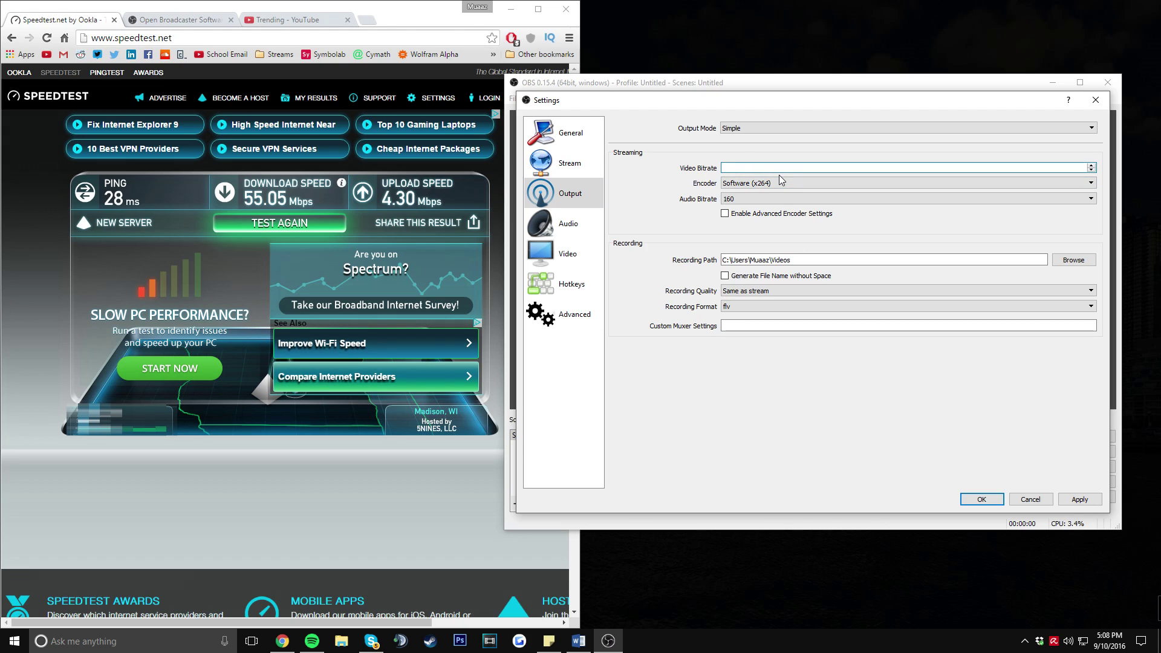
text(2000)
double_click(750, 166)
text(3200)
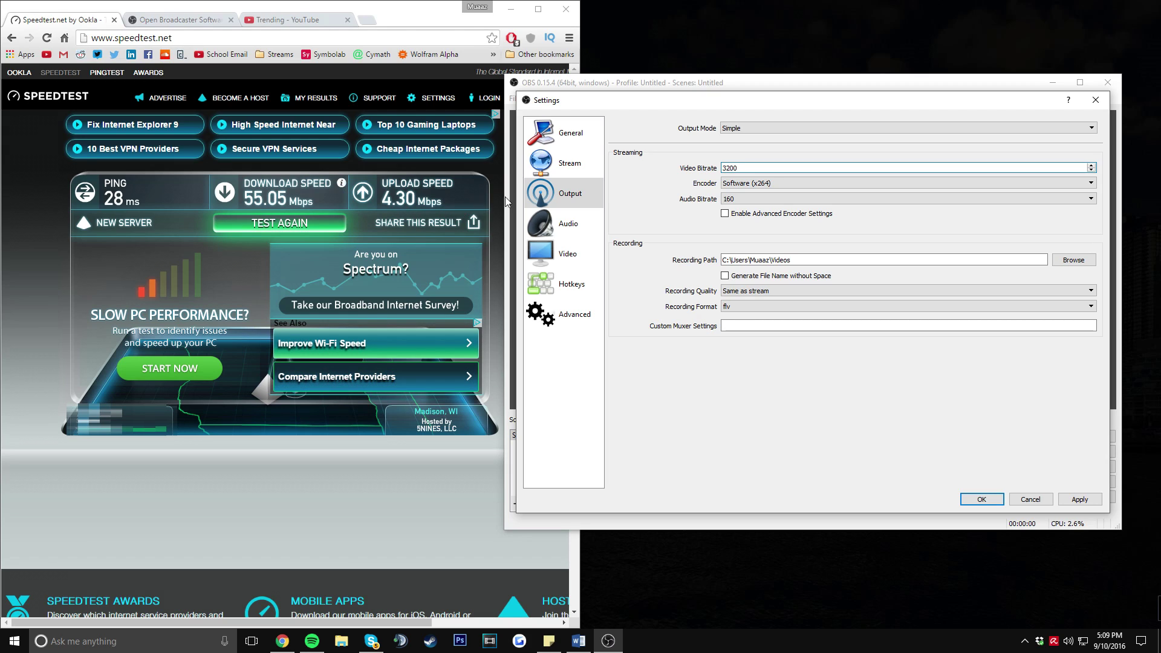
double_click(759, 168)
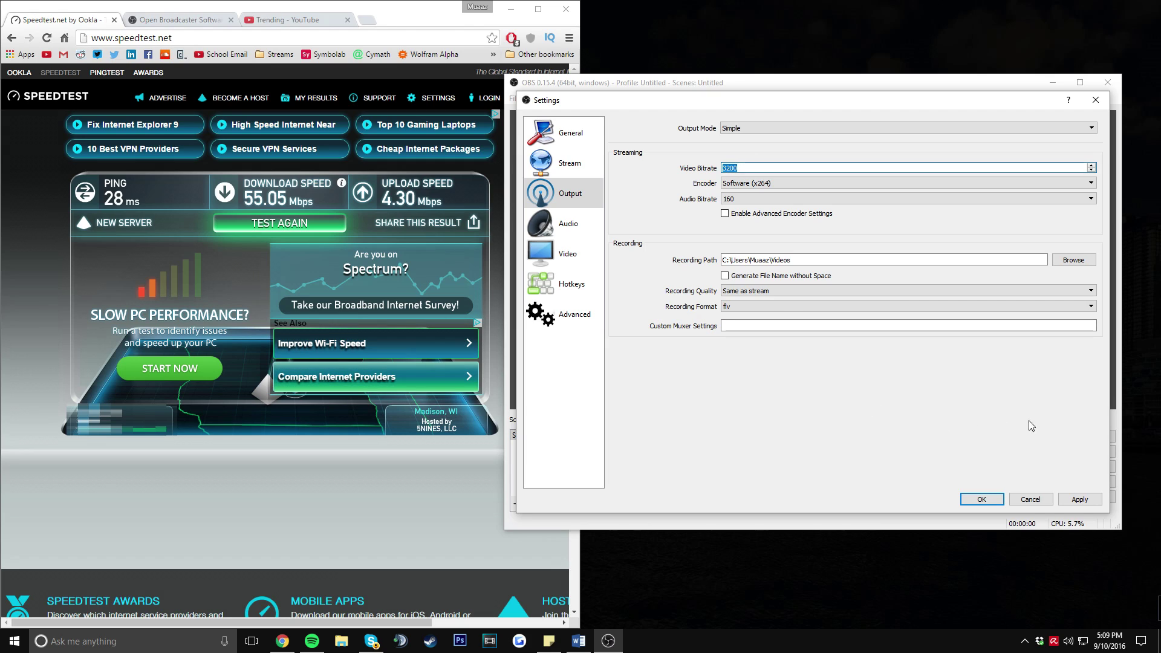
click(1079, 499)
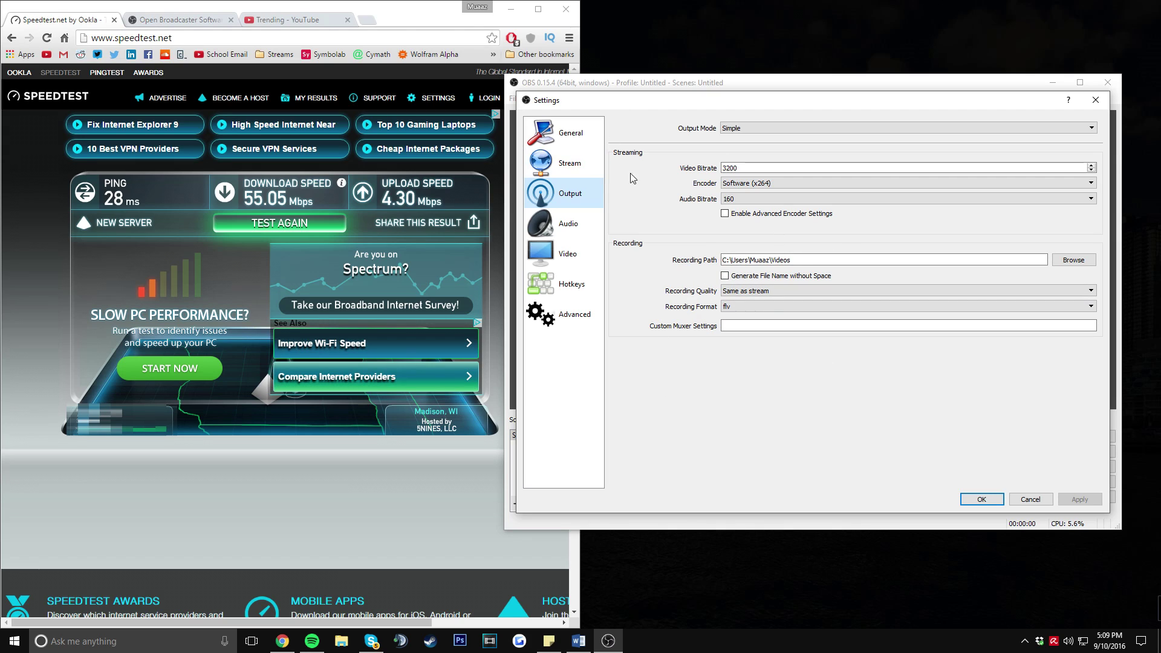
click(877, 168)
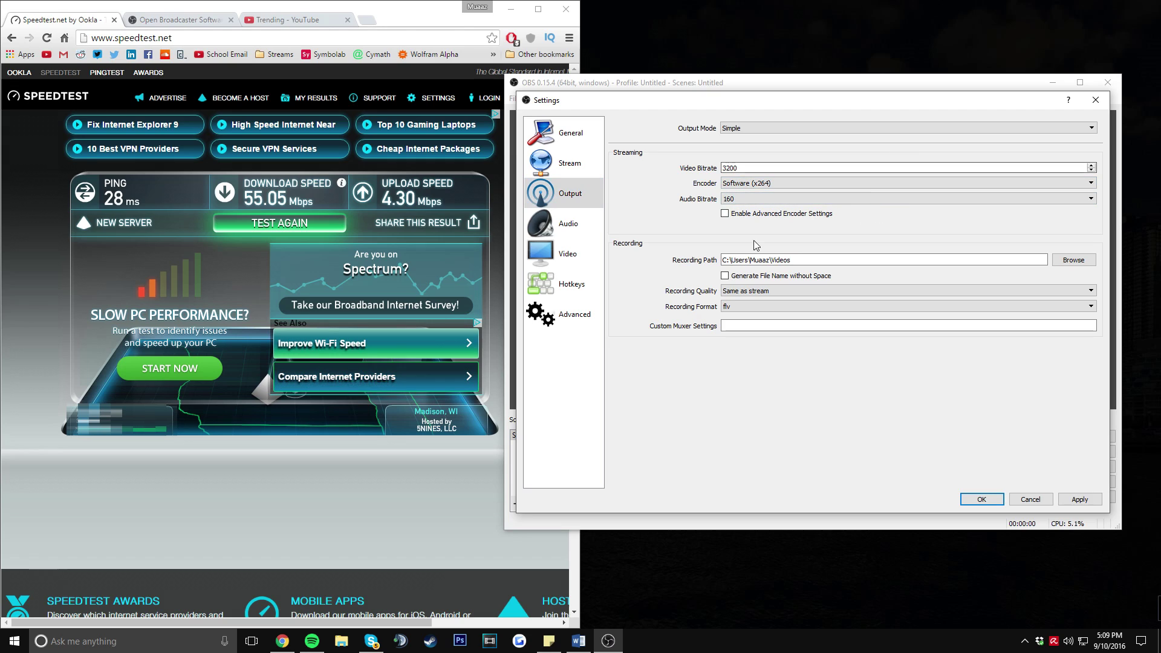
Switch Output Mode to Advanced with the x264 CPU usage preset set to faster.
click(780, 129)
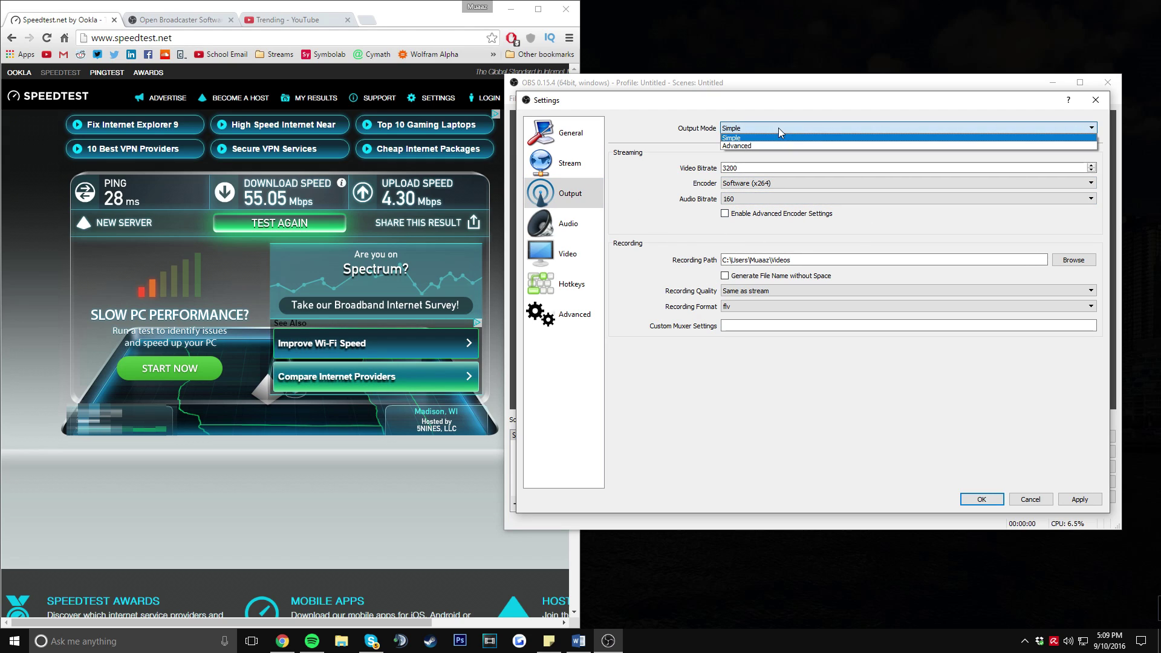
click(745, 146)
click(766, 303)
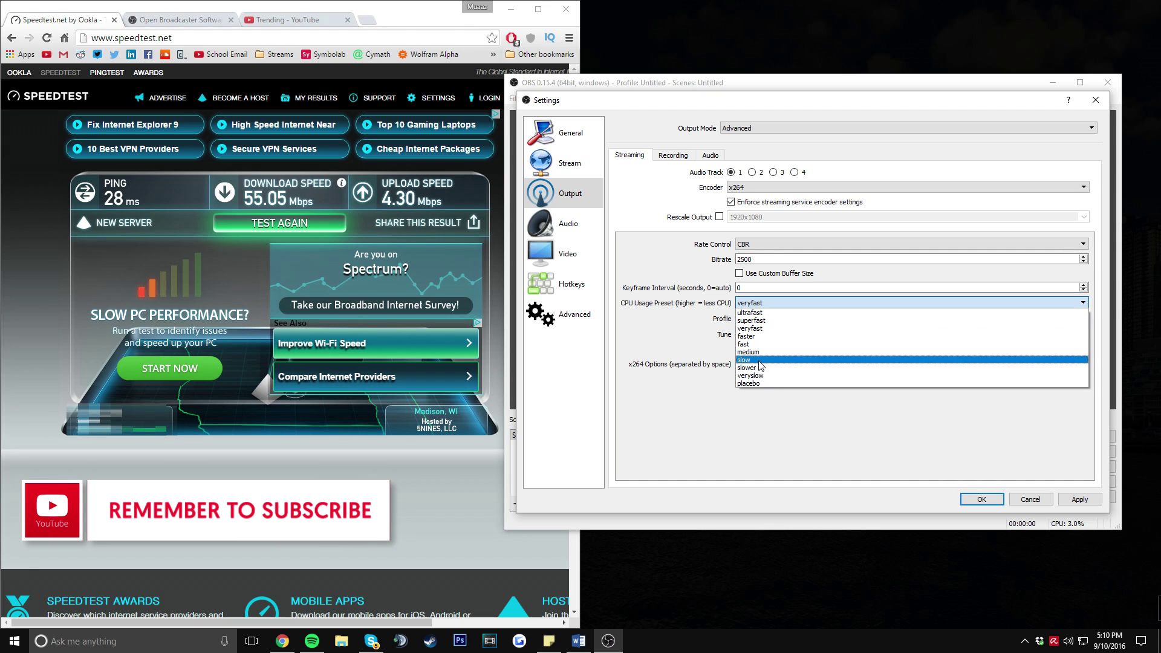
click(744, 384)
click(750, 302)
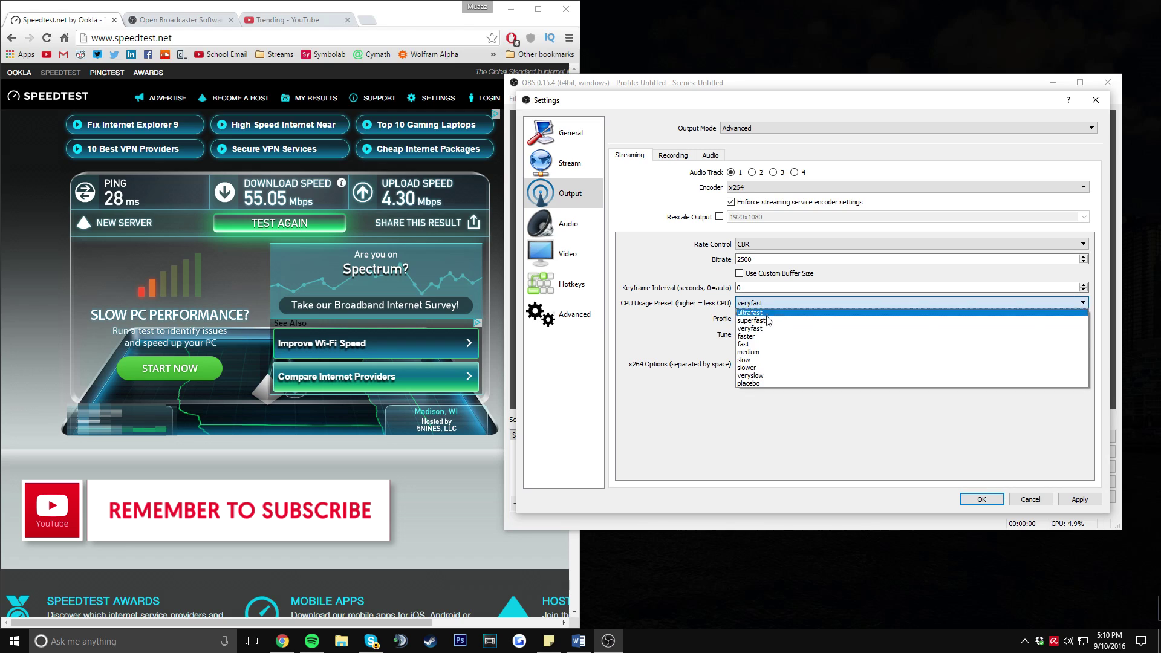
click(750, 336)
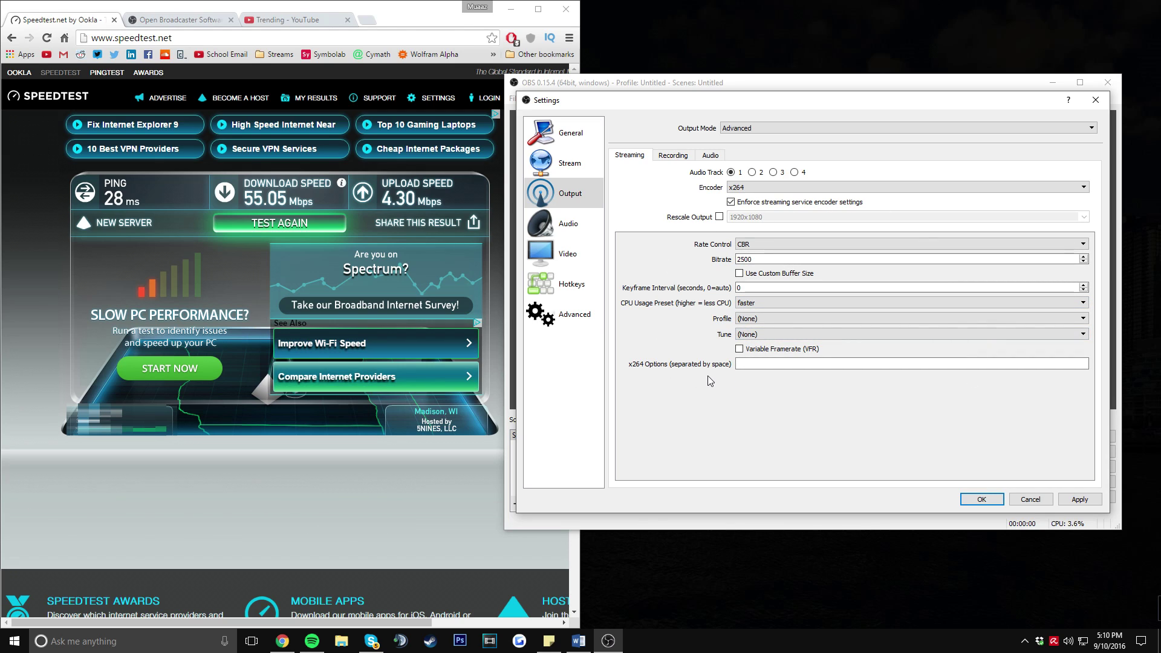
Leave Rescale Output unchecked at 1920x1080 and apply the output settings.
click(719, 216)
click(1086, 219)
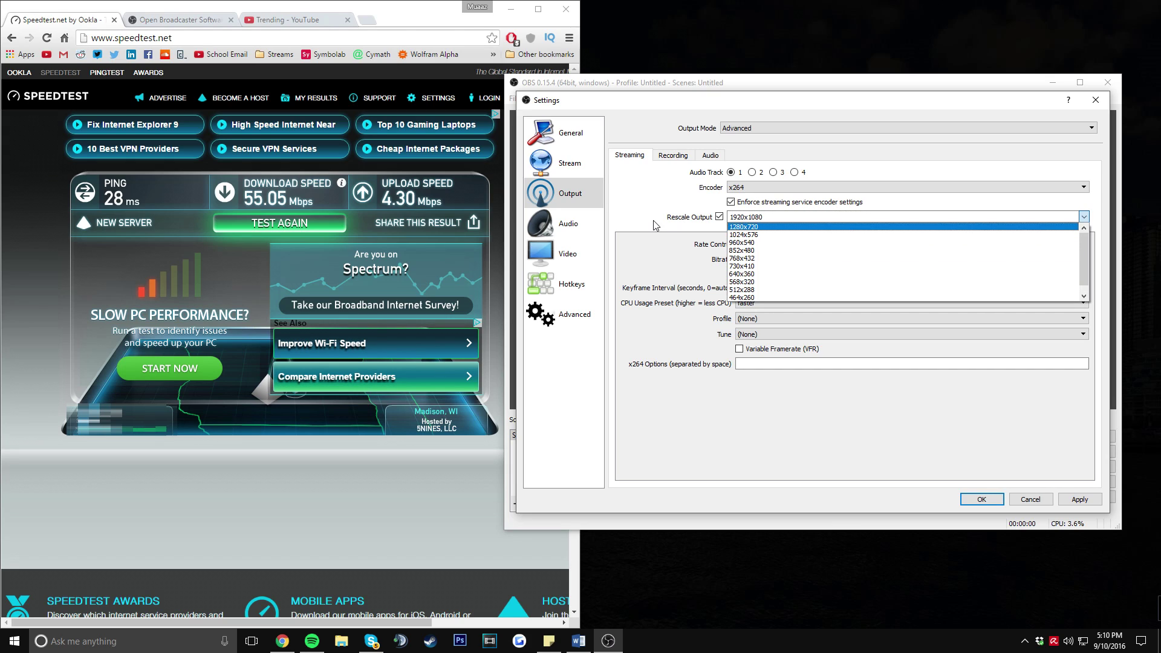
click(662, 239)
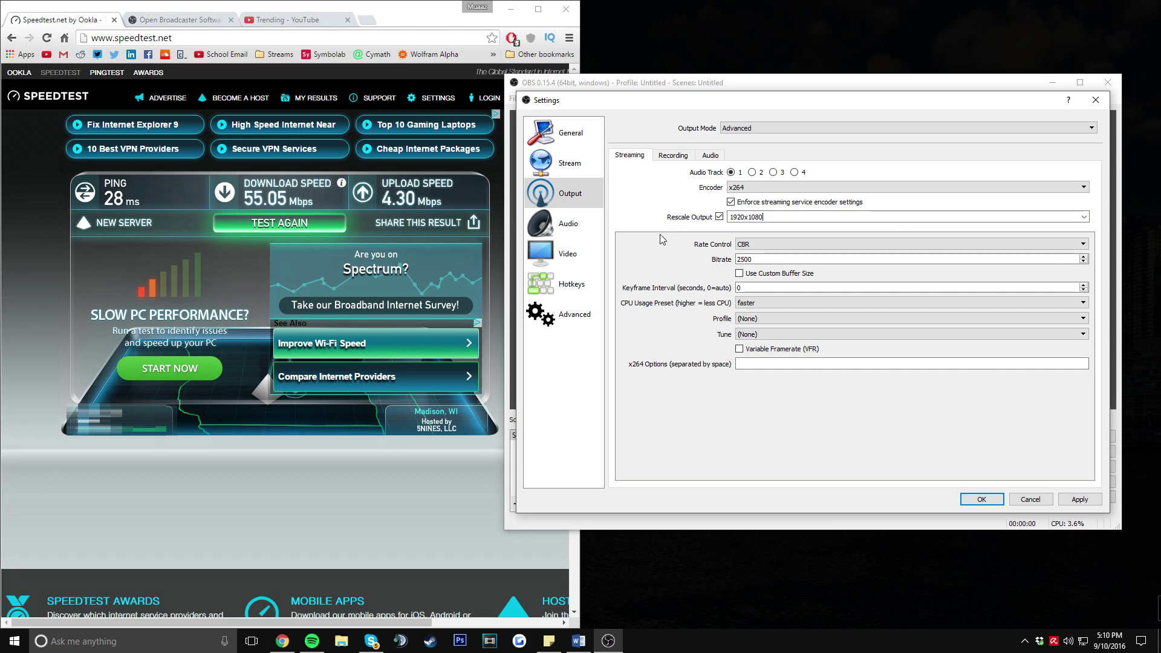
click(720, 217)
click(1071, 500)
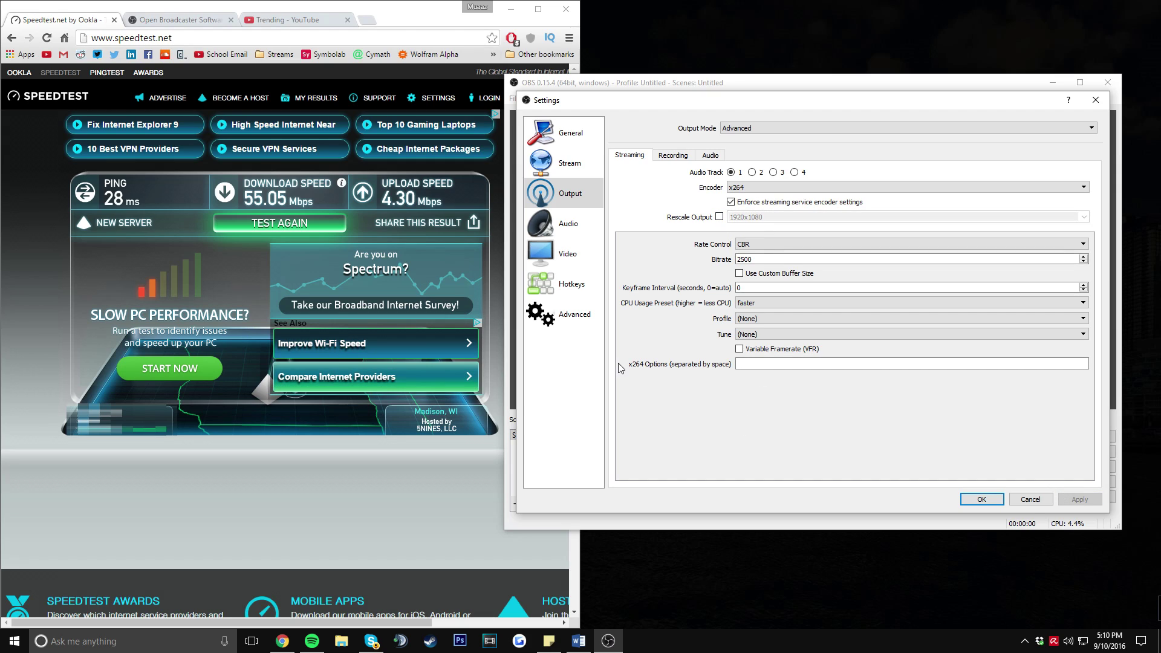
Set the stream service to YouTube / YouTube Gaming with the Primary YouTube ingest server.
click(569, 163)
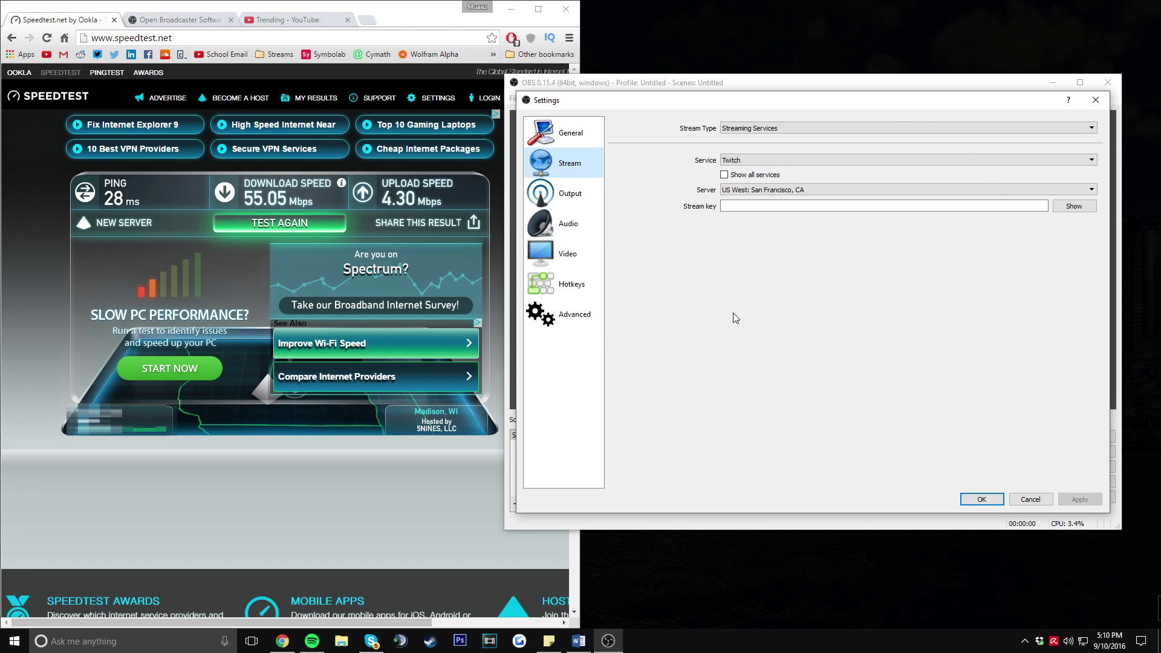
click(753, 161)
click(756, 172)
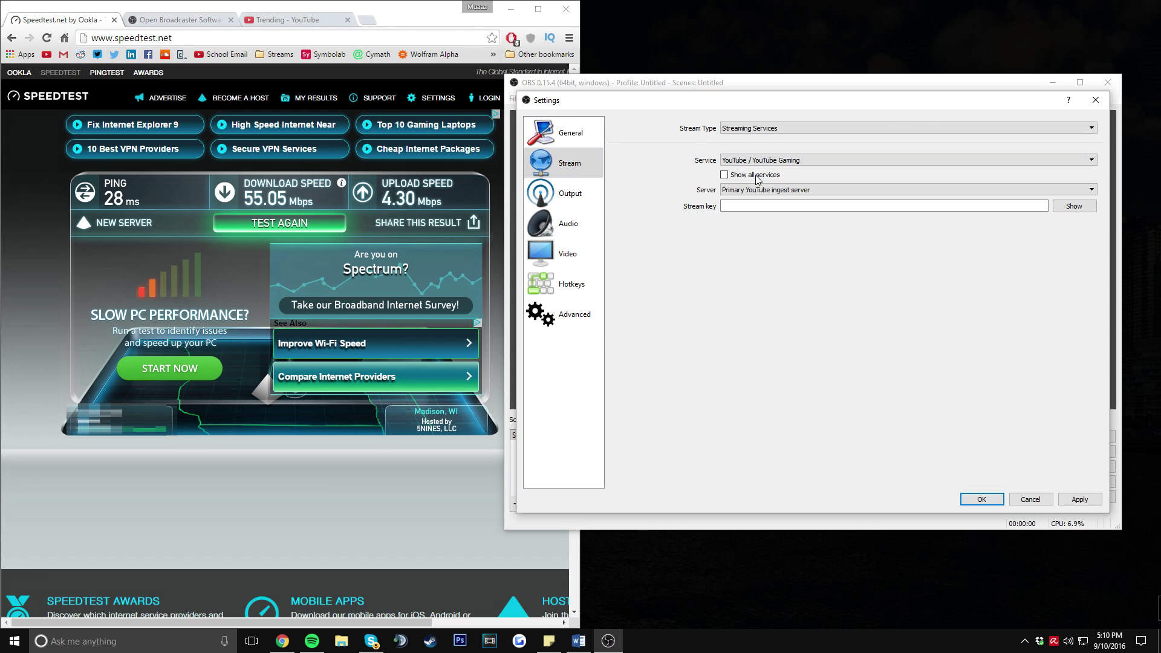
click(756, 190)
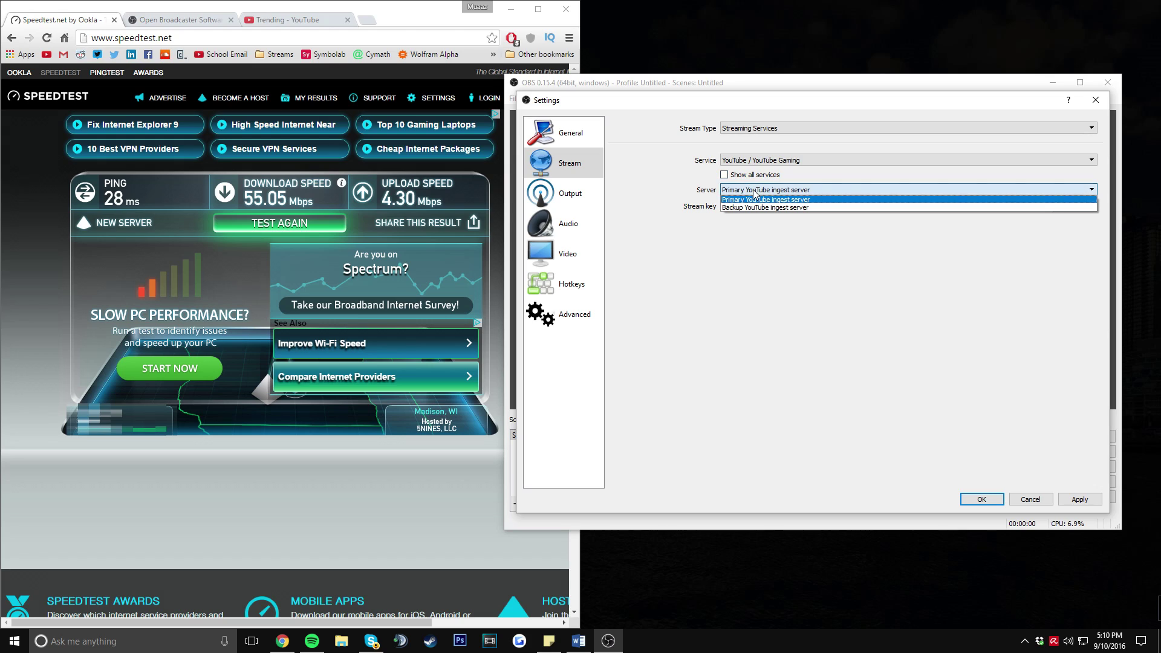
click(834, 199)
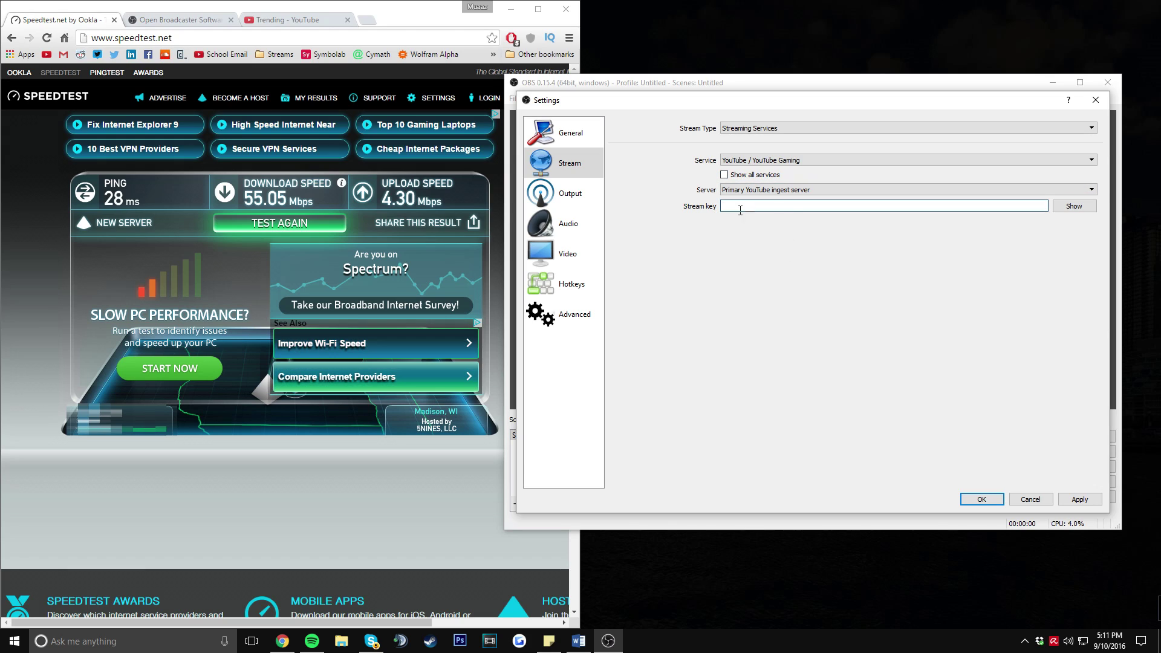
Focus the stream key box, then bring up YouTube's account menu in Chrome.
click(796, 208)
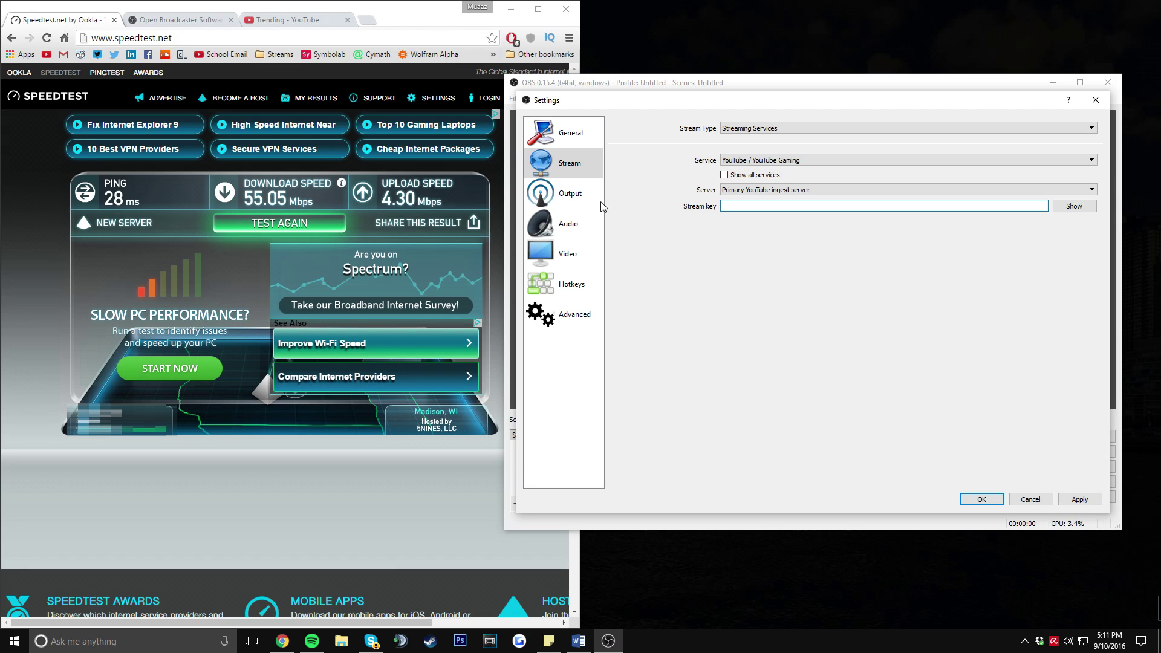
click(296, 20)
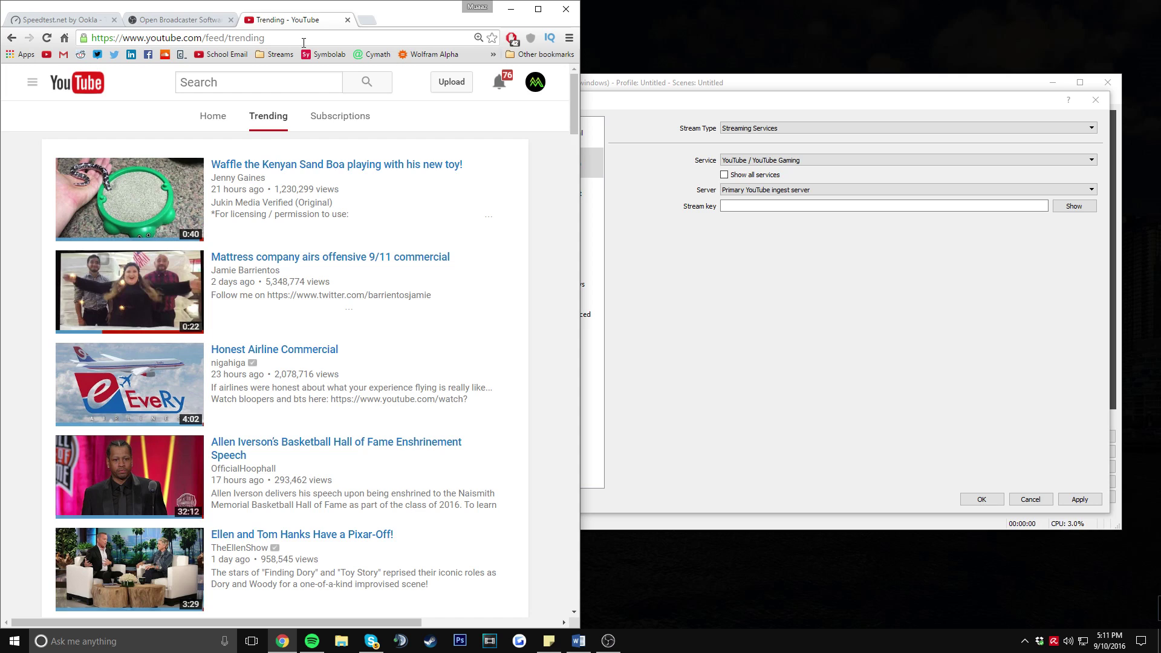
click(536, 82)
Go to Creator Studio's Live Streaming dashboard and maximize Chrome.
click(459, 183)
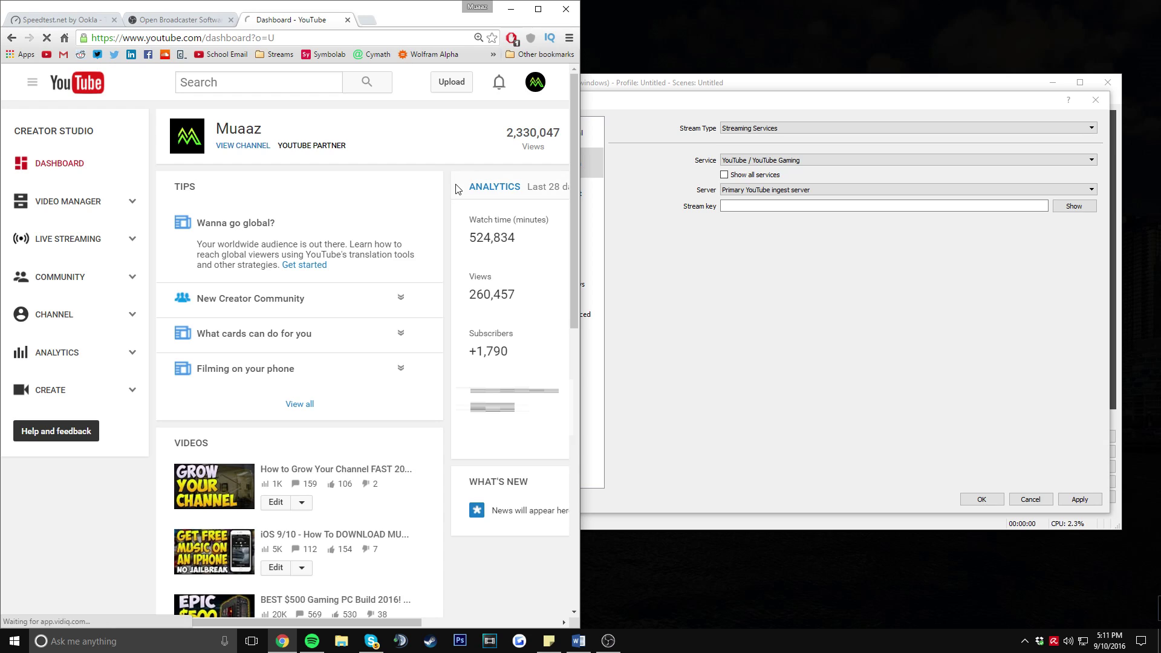
click(100, 240)
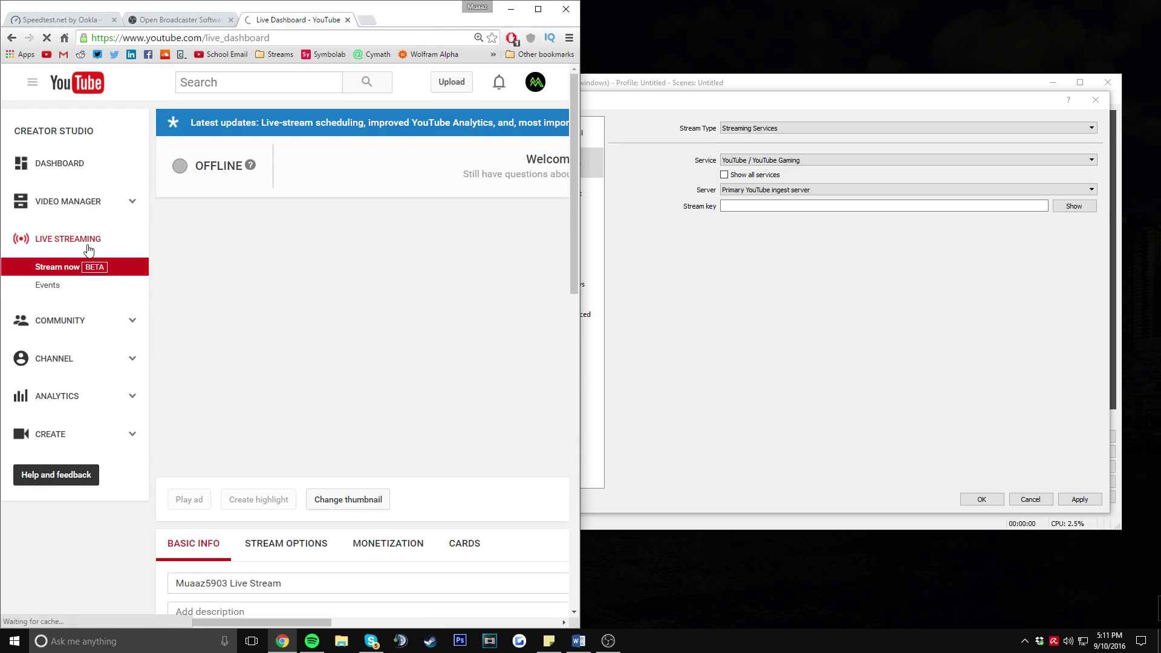
double_click(405, 5)
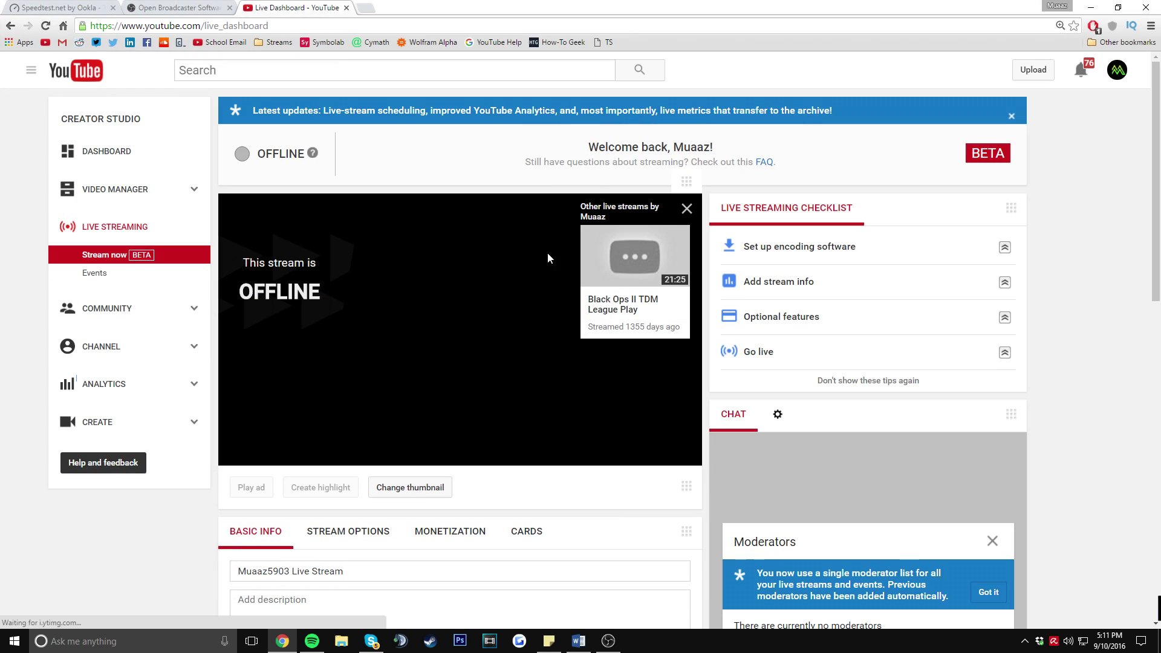
Reveal the stream key under Encoder Setup and select it for copying.
scroll(721, 313, down, 5)
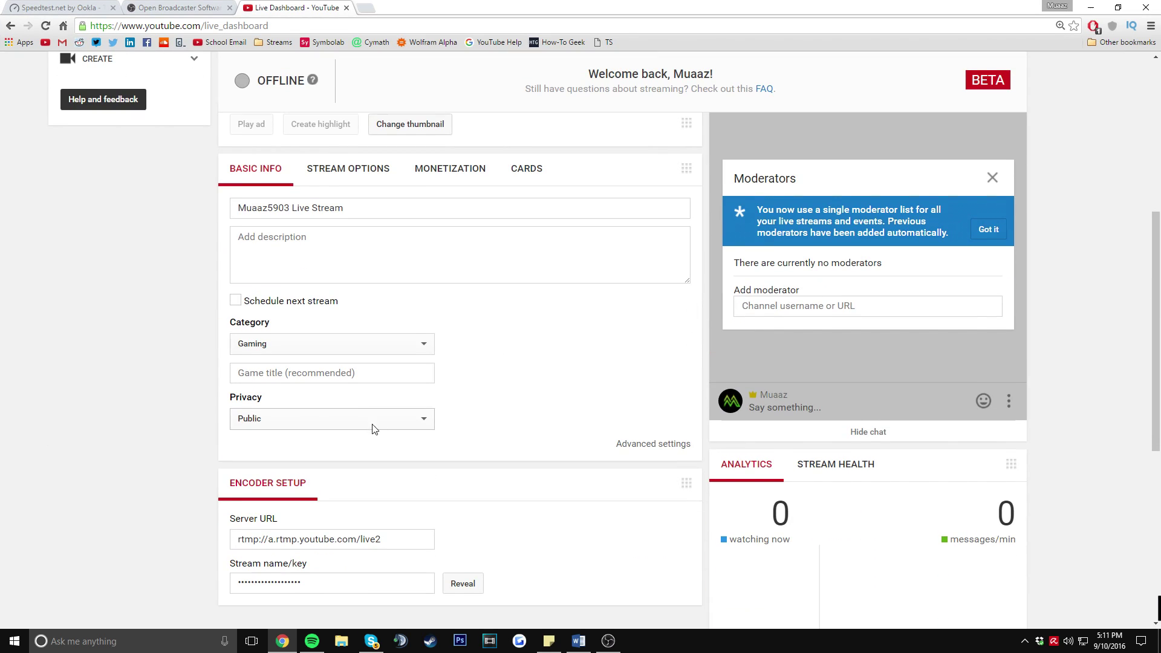
scroll(370, 427, down, 3)
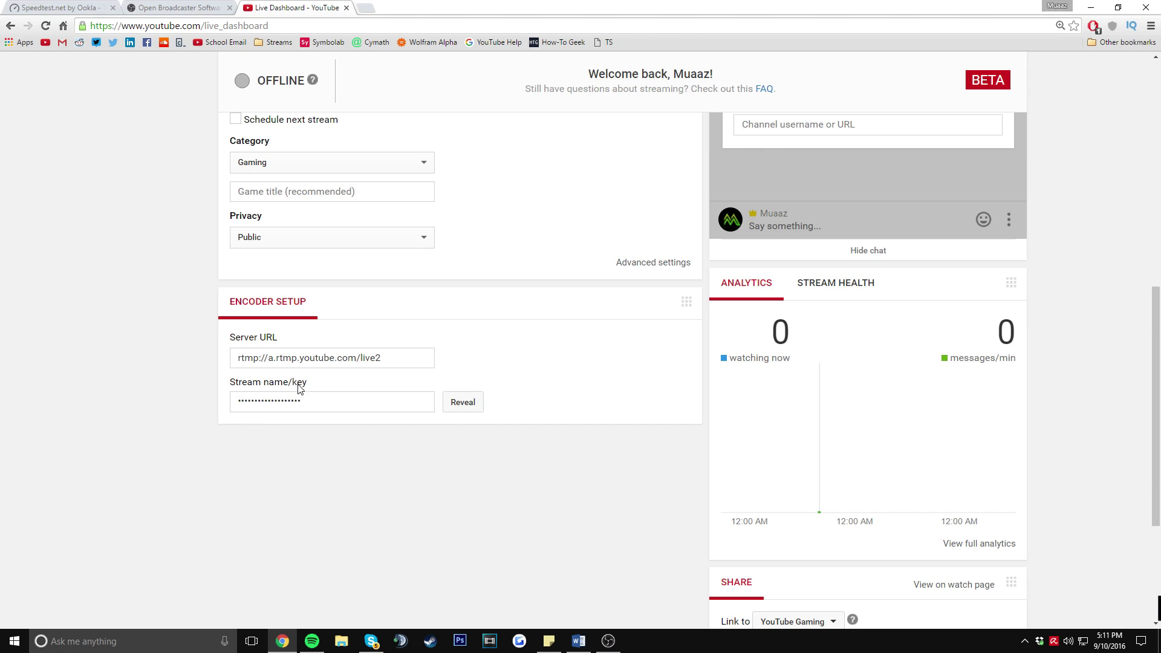
click(463, 402)
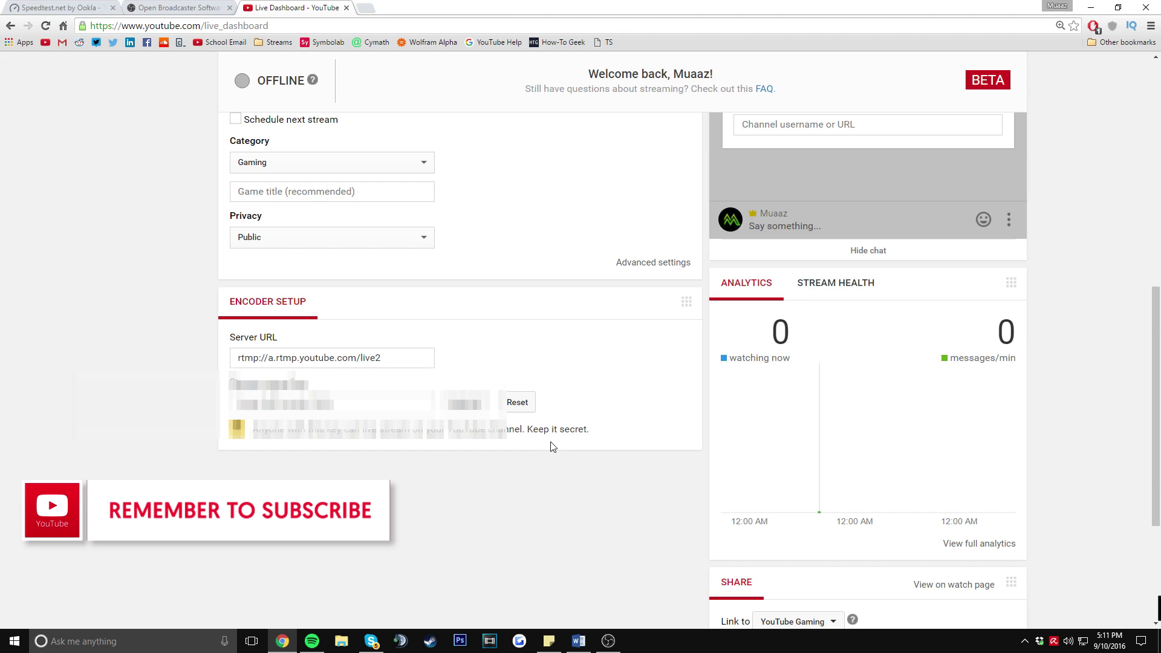
click(336, 404)
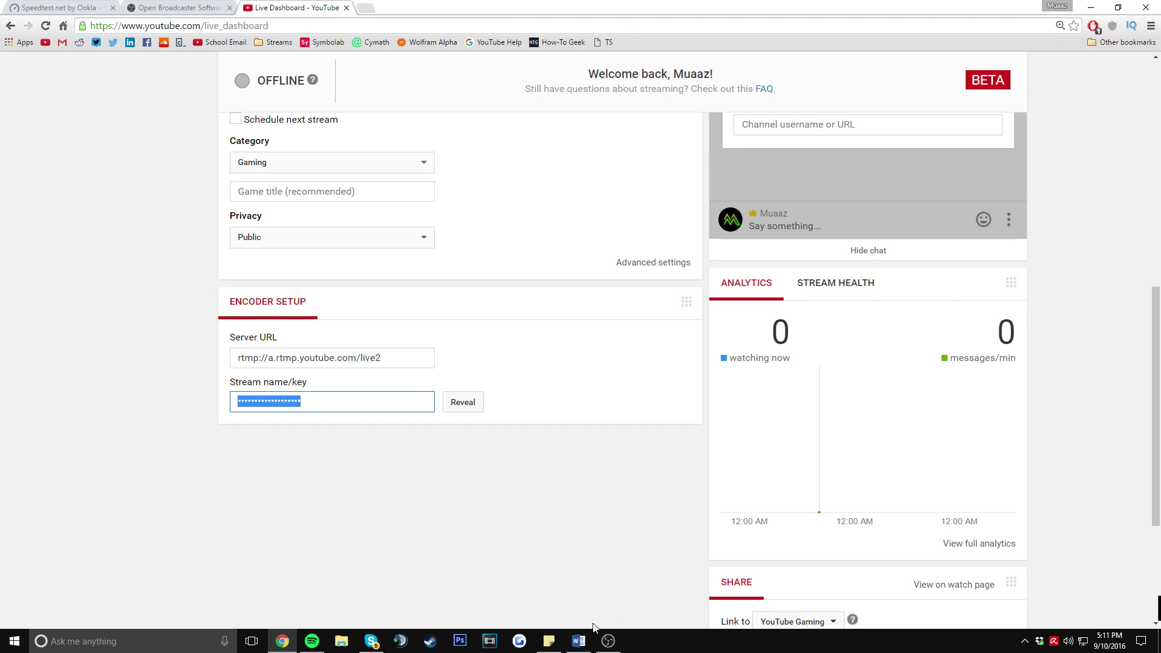
Paste the YouTube stream key into OBS's Stream settings and apply it.
click(608, 640)
right_click(736, 207)
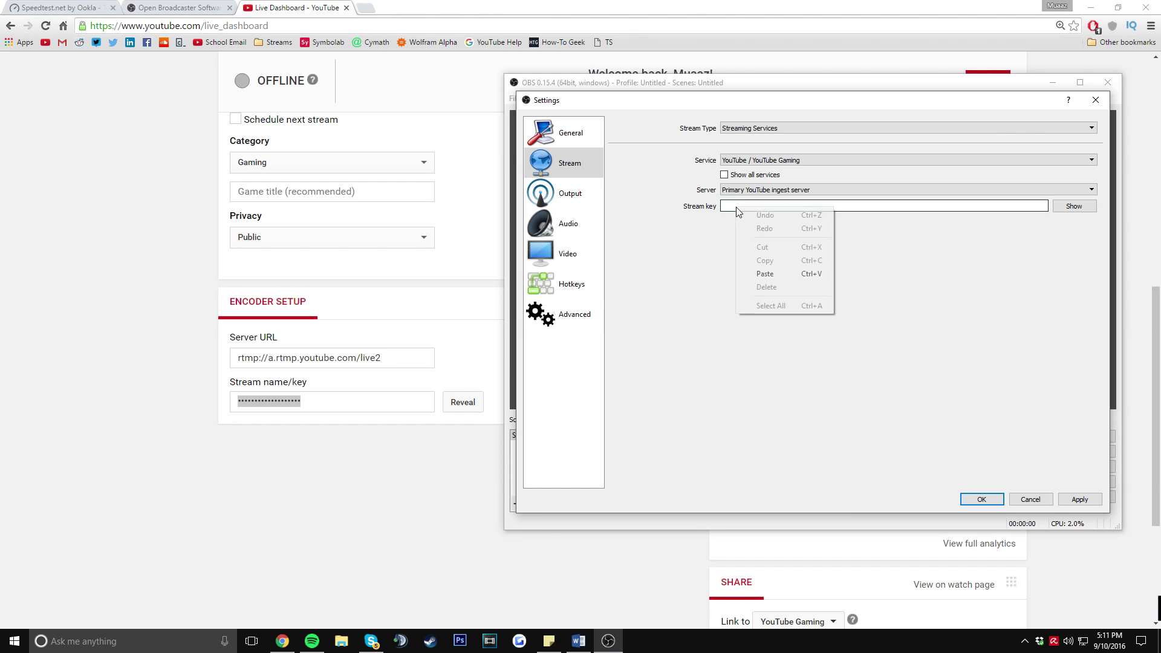
click(765, 274)
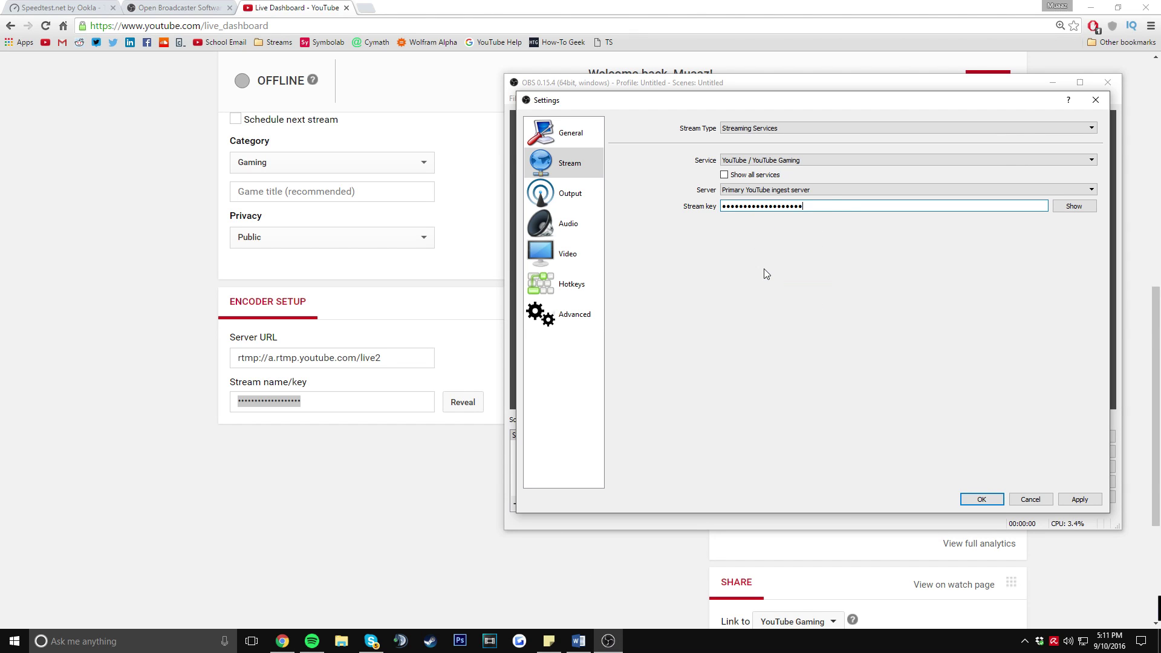
click(1080, 501)
Set the video frame rate to 60 FPS, keeping 1280x720 output, and apply it.
click(548, 255)
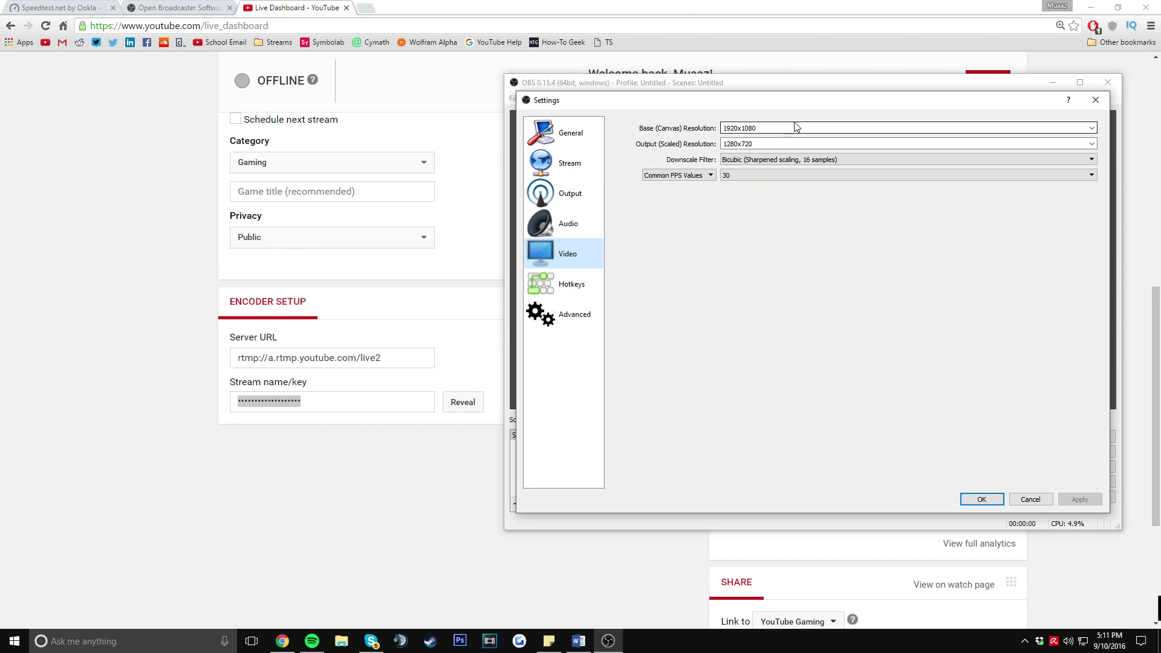
click(1092, 144)
click(804, 291)
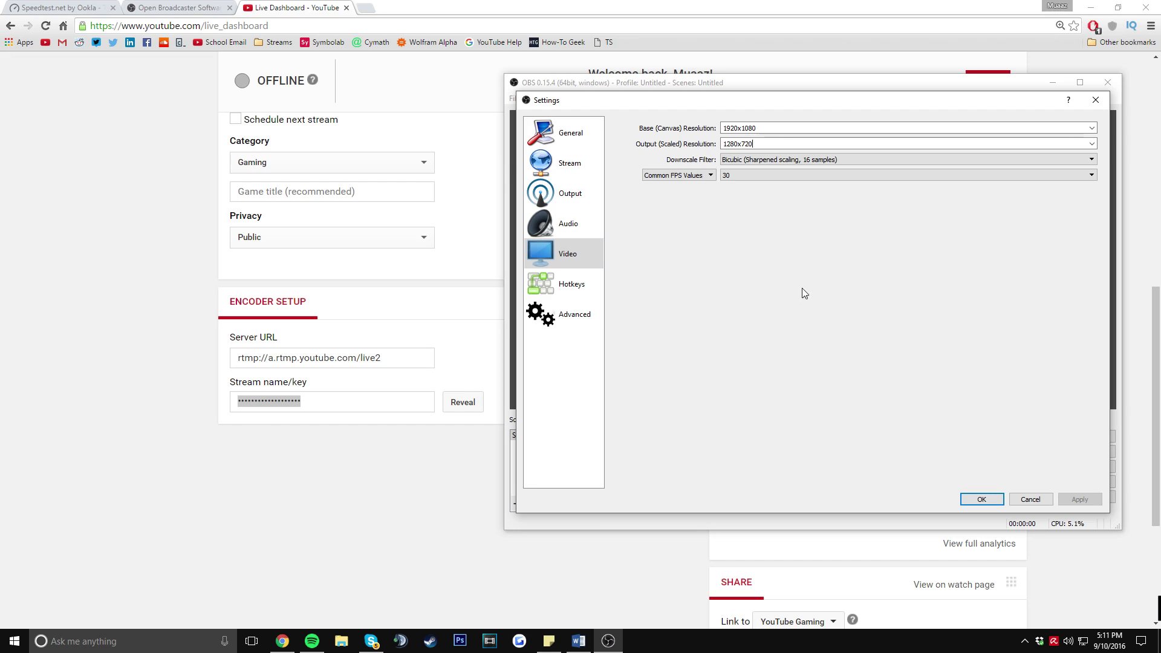
click(775, 176)
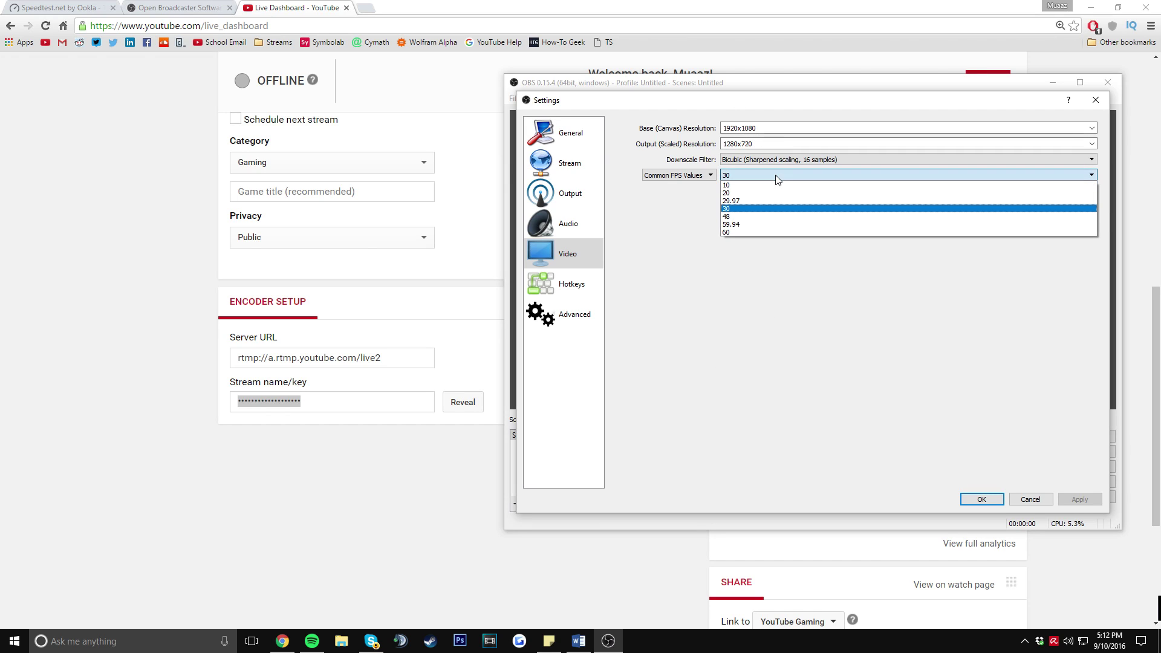
click(767, 229)
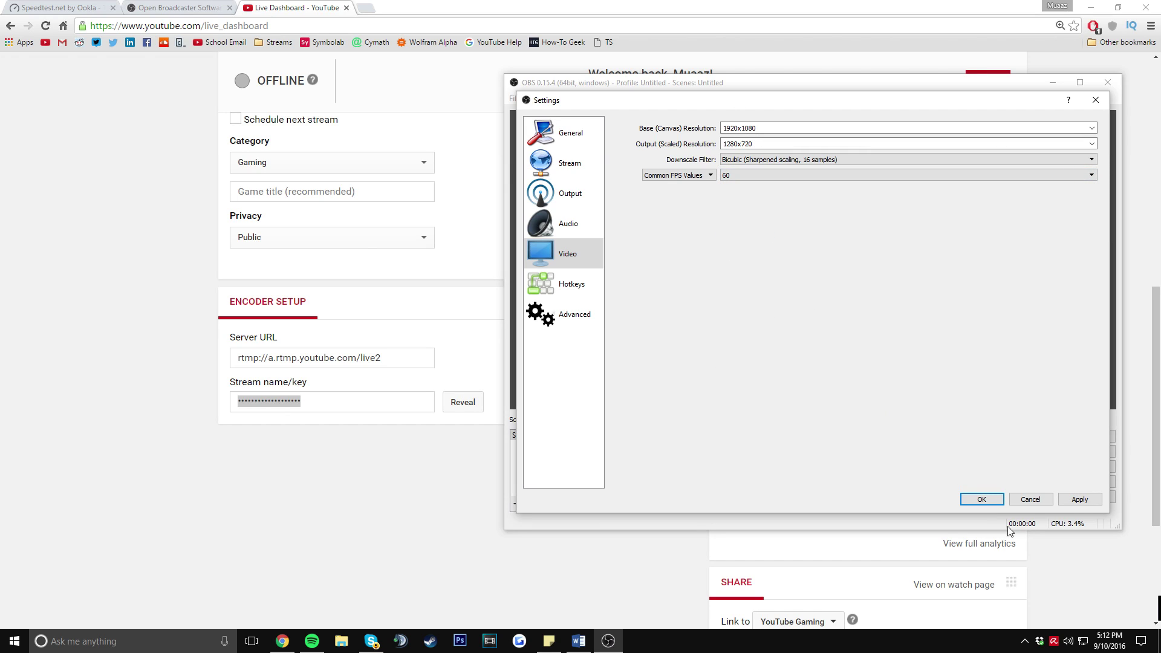
click(1079, 500)
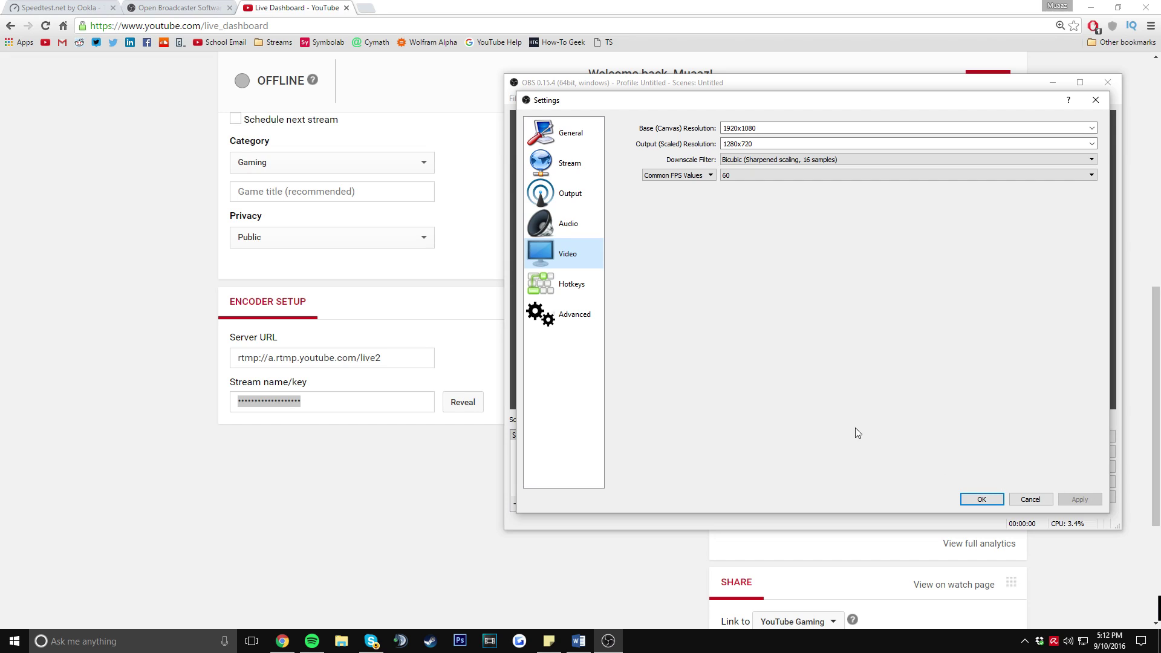
Open the Output settings page, then accept and close Settings.
click(568, 224)
click(574, 194)
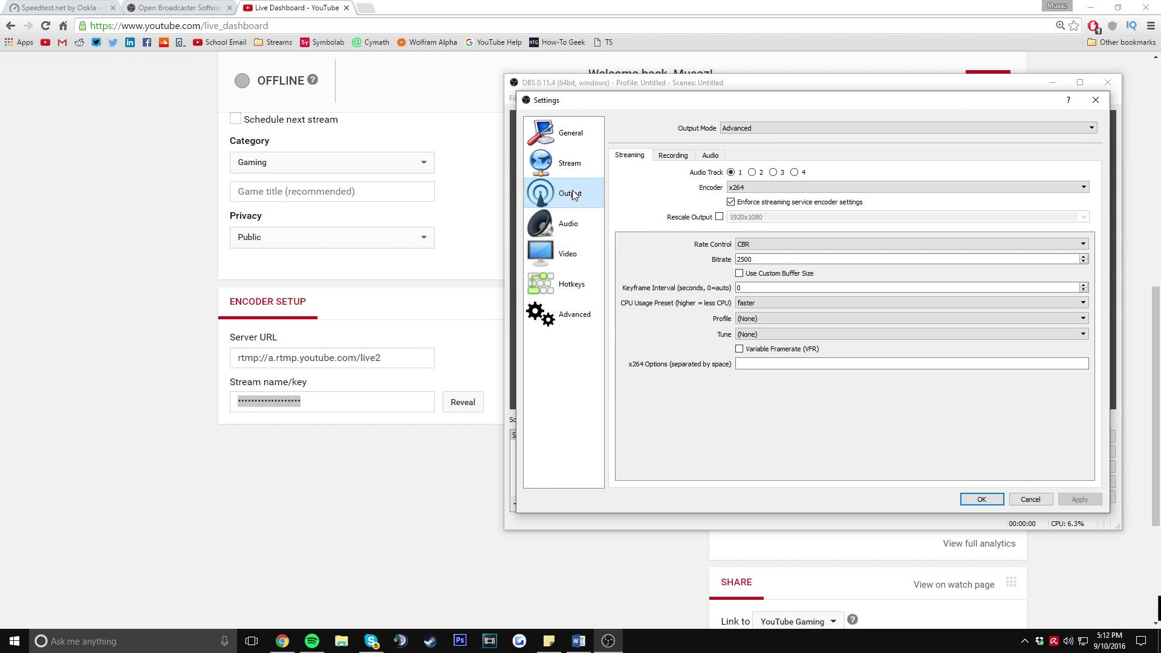
click(980, 500)
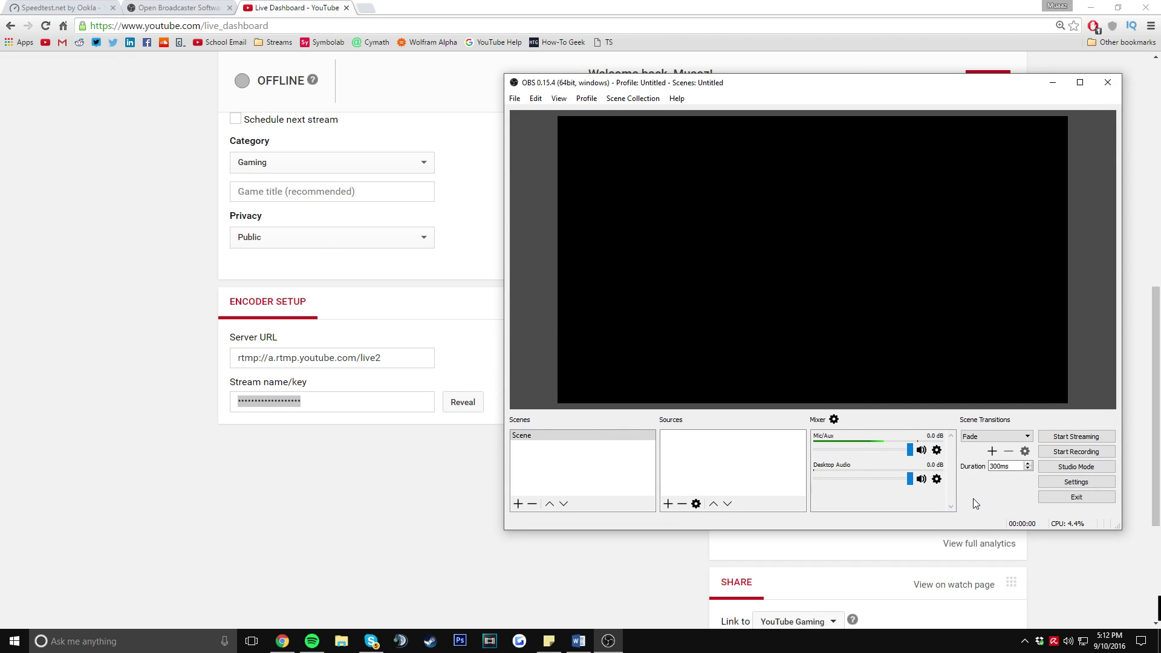
Add a Display Capture source with its default name and properties.
click(668, 504)
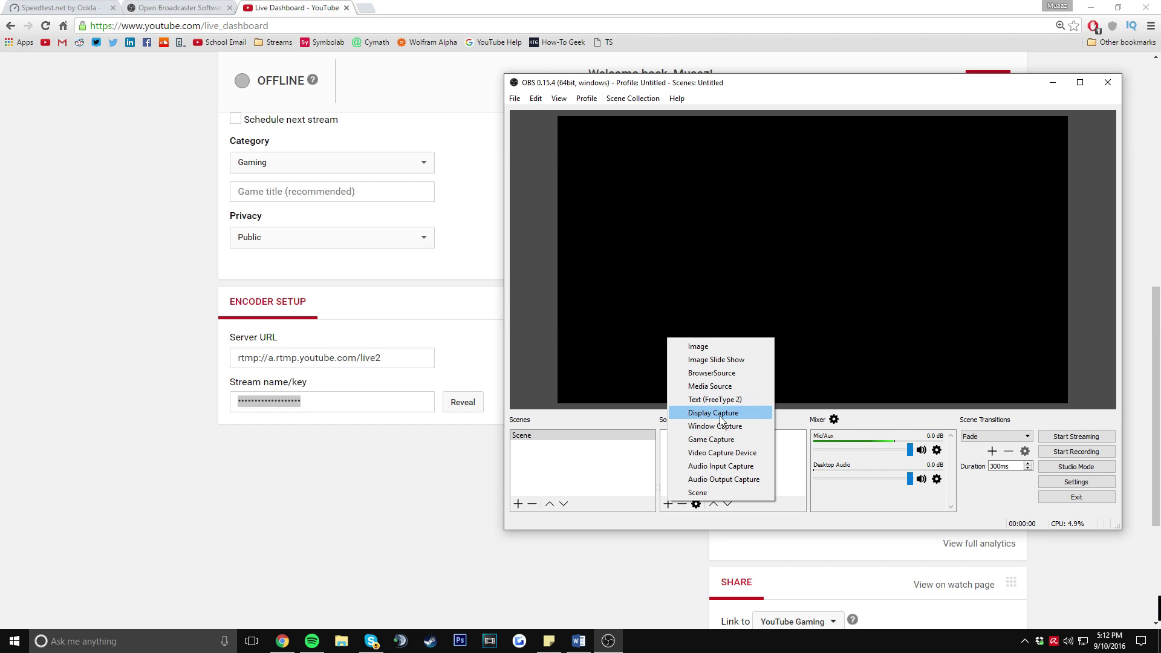
click(740, 413)
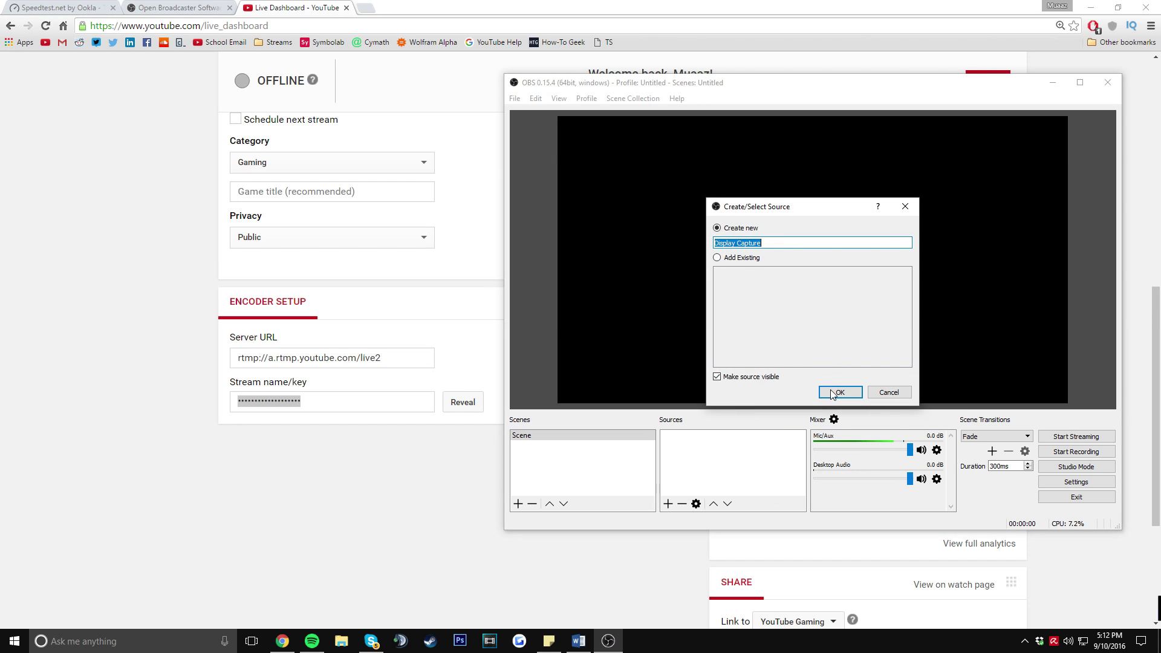
click(835, 392)
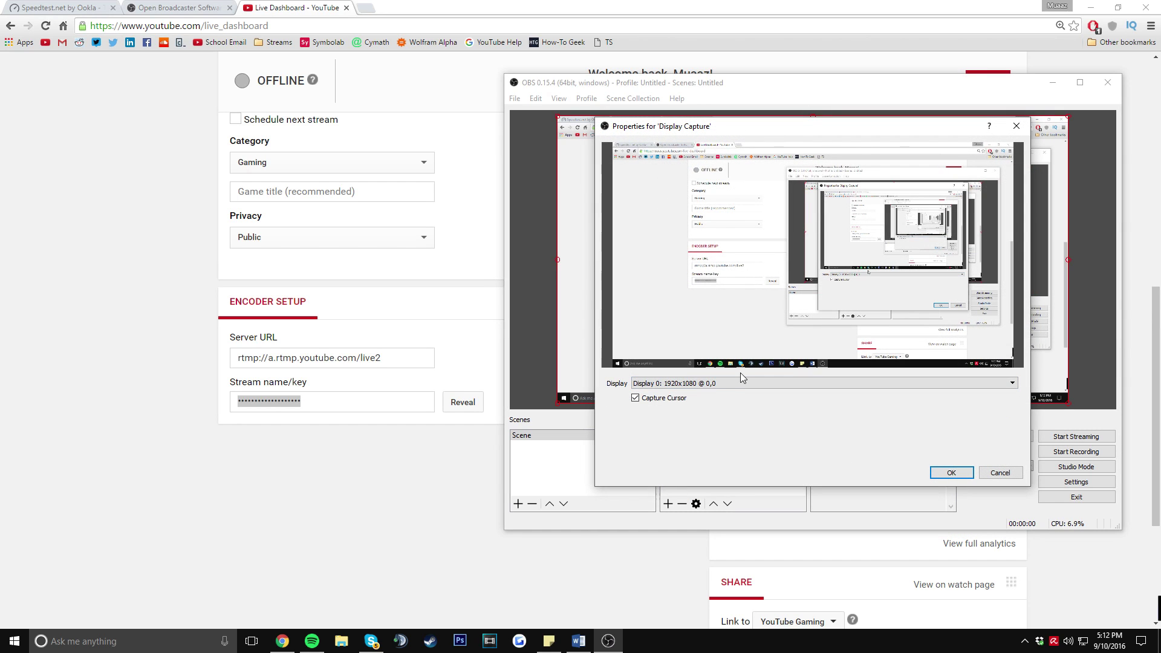
click(951, 473)
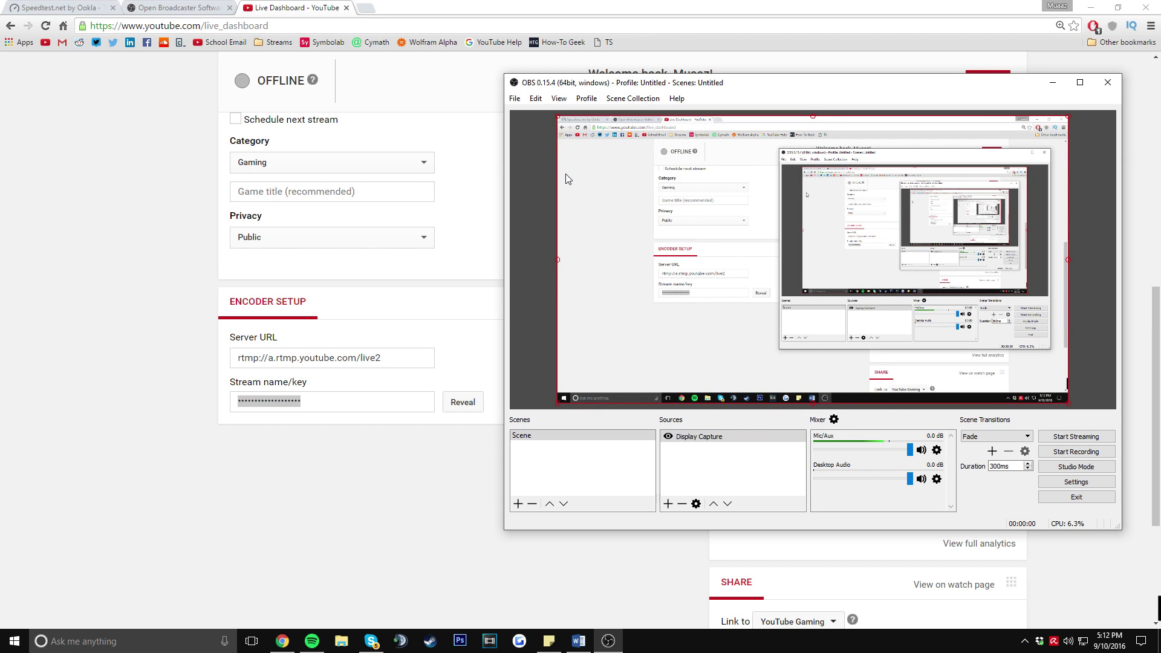
Reopen the source-type list and dismiss it without adding anything.
click(668, 504)
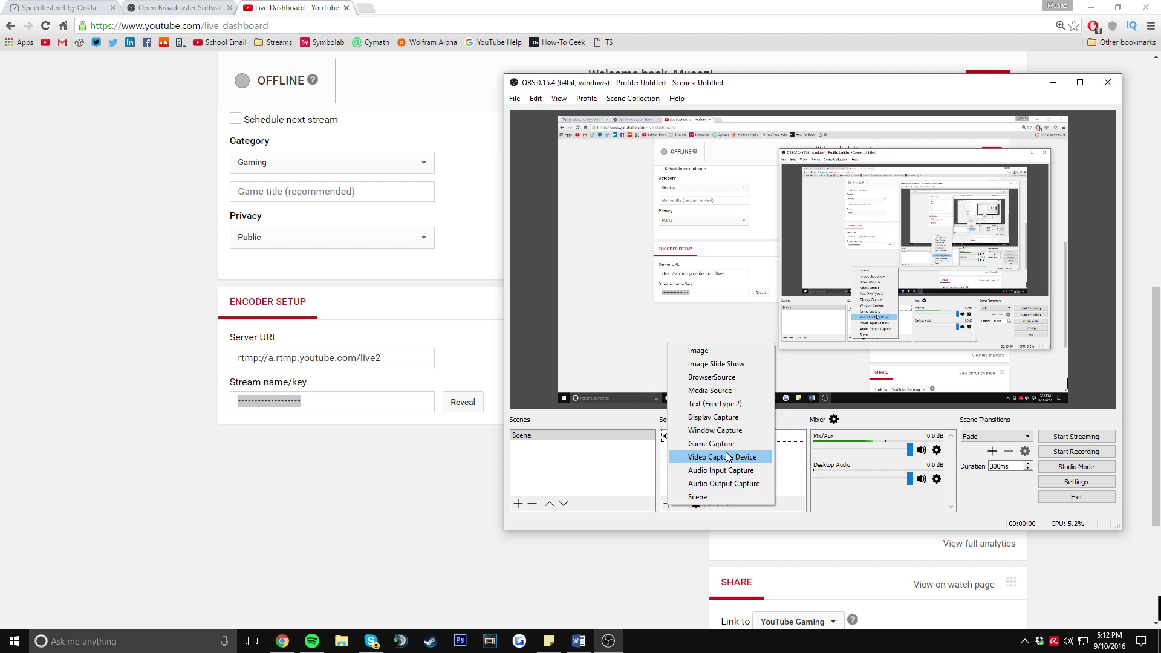
click(666, 459)
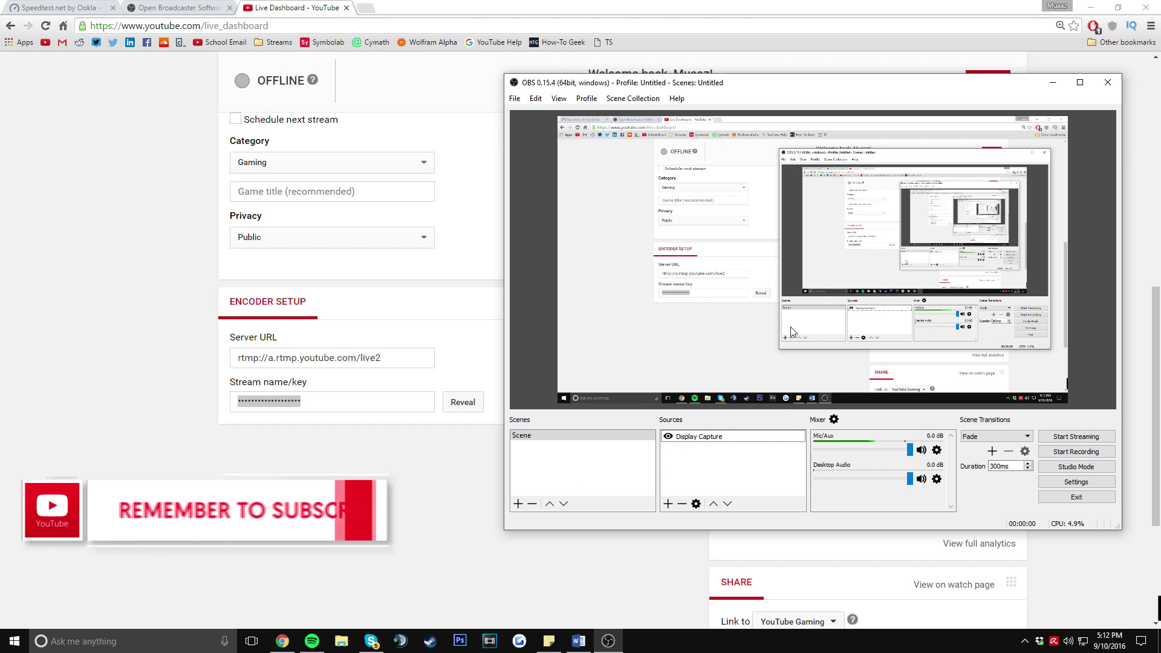
click(1076, 437)
Give the YouTube stream its title and description, with Science & Technology category and Private privacy.
click(96, 278)
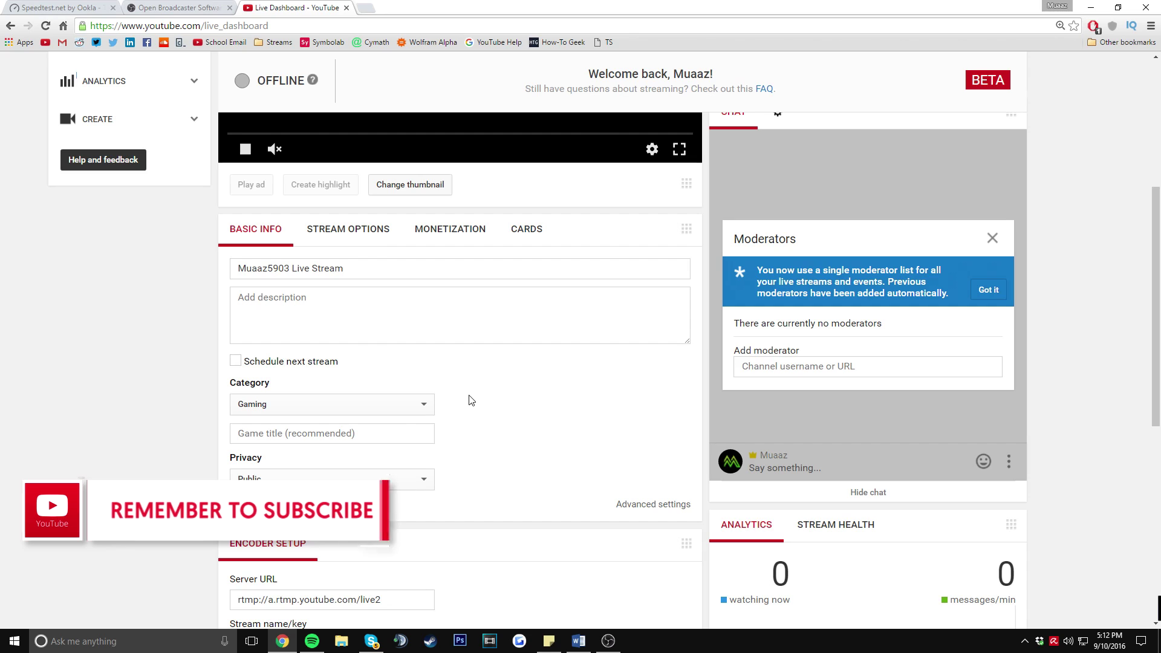
click(285, 478)
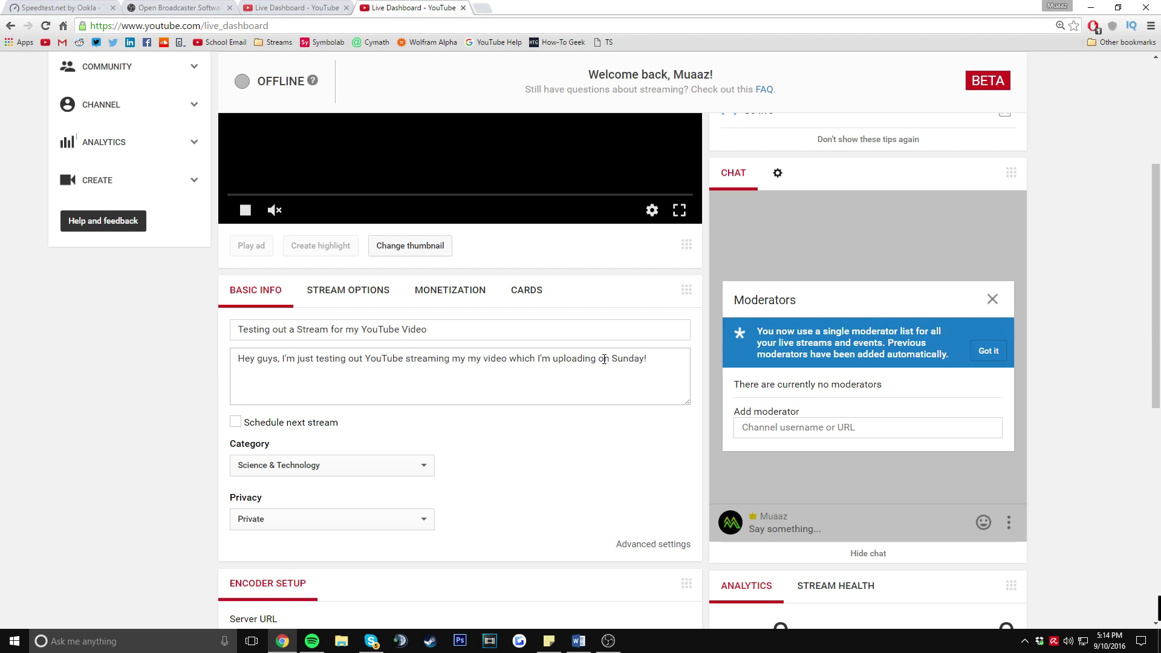
click(608, 641)
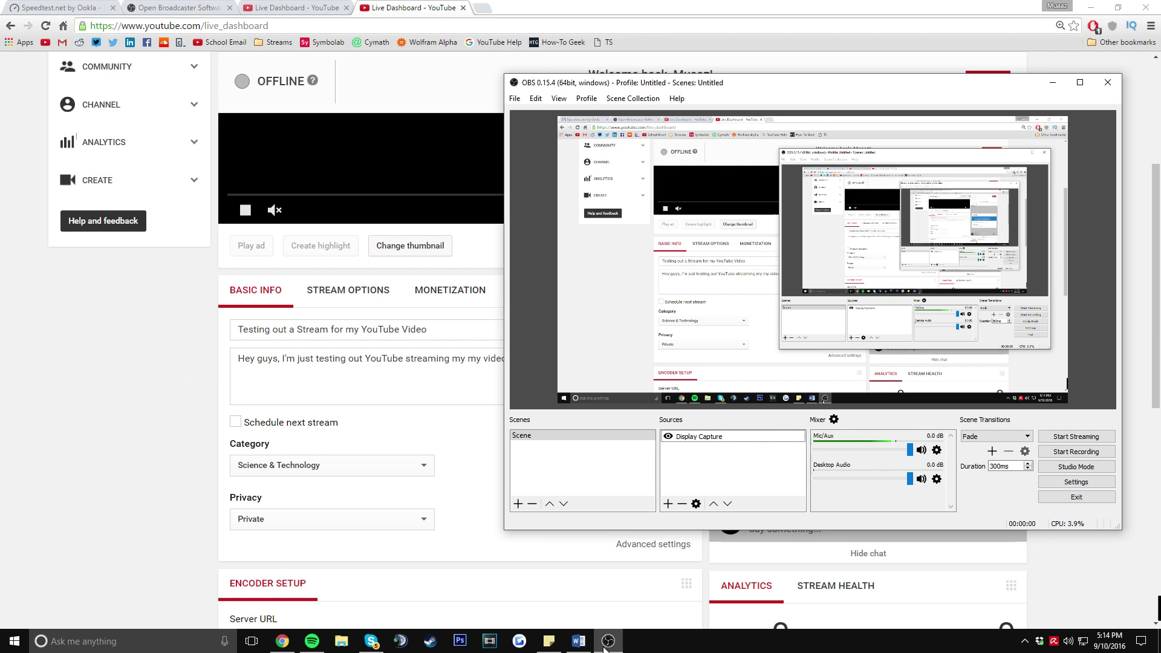
Start streaming in OBS and return to the Live Dashboard showing 'Receiving your content'.
click(1075, 437)
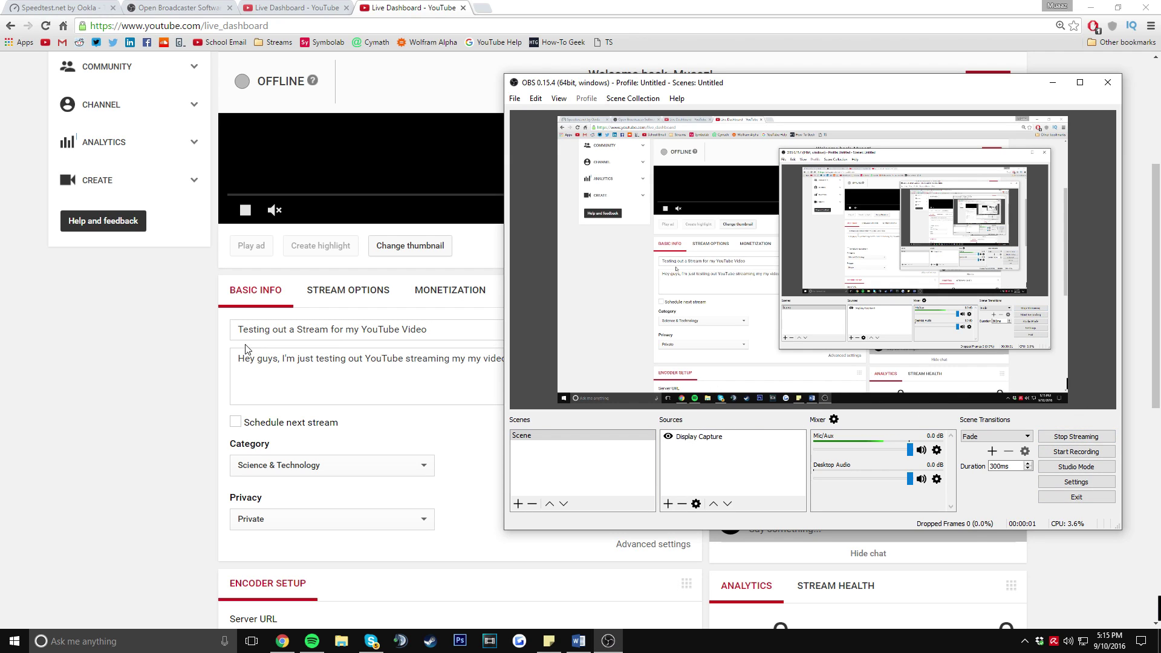
click(283, 641)
scroll(460, 302, up, 5)
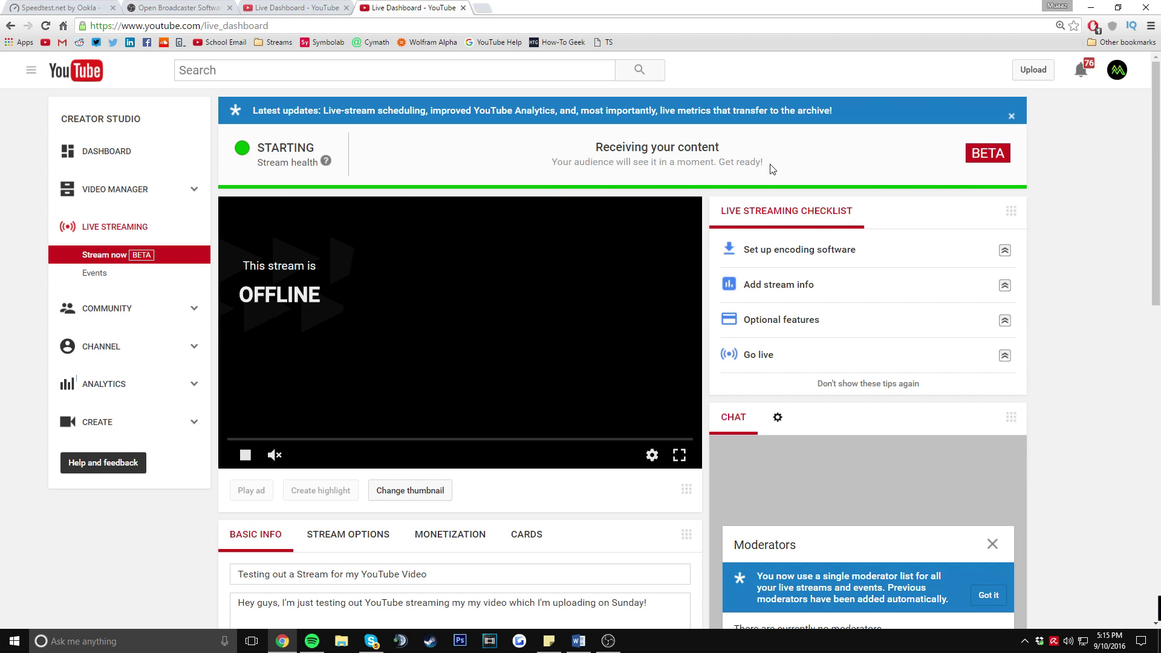
Scroll the Live Dashboard to confirm LIVE status, 2 viewers, analytics and encoder setup.
drag(670, 8, 543, 1)
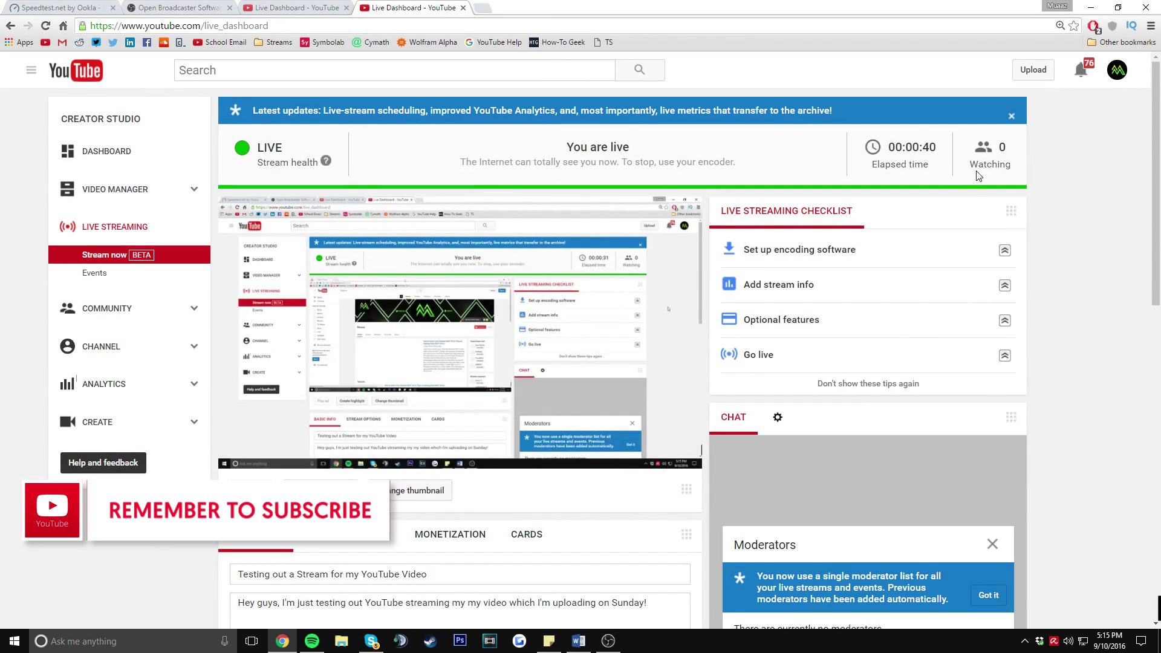
scroll(474, 227, down, 3)
scroll(965, 128, up, 4)
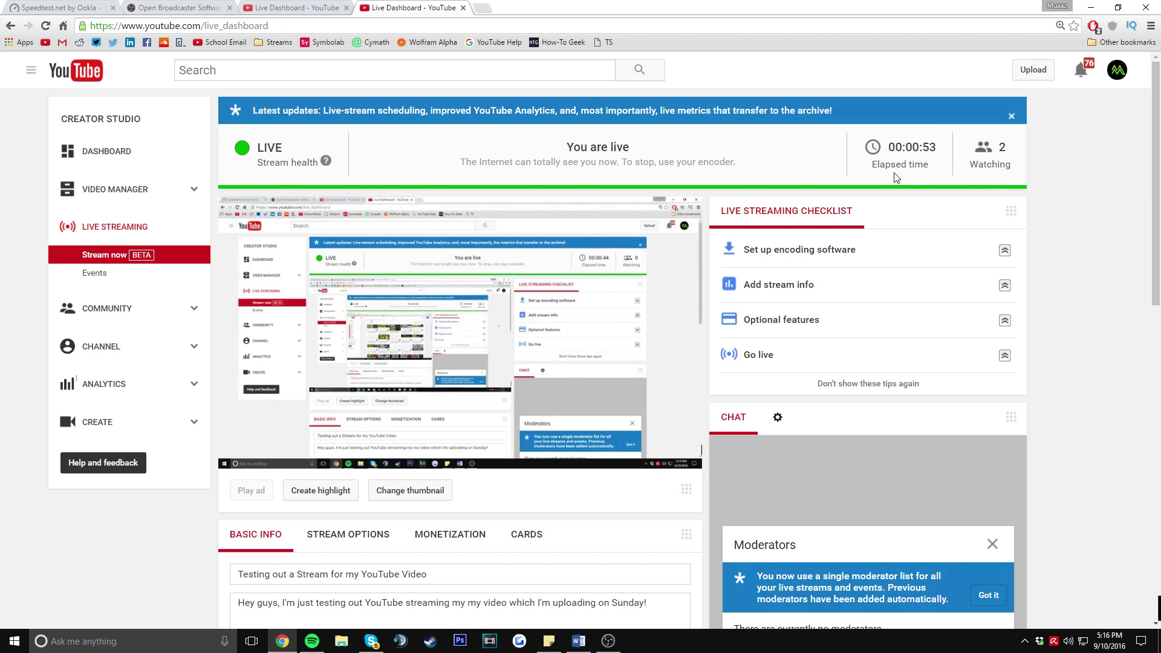
scroll(749, 253, down, 8)
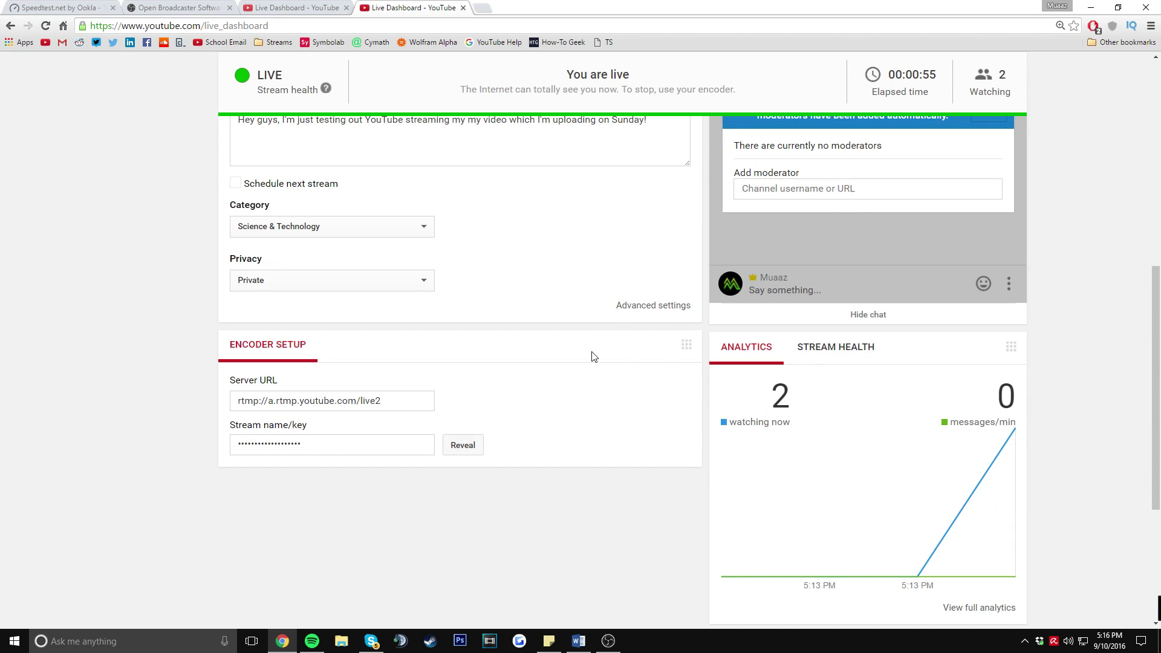